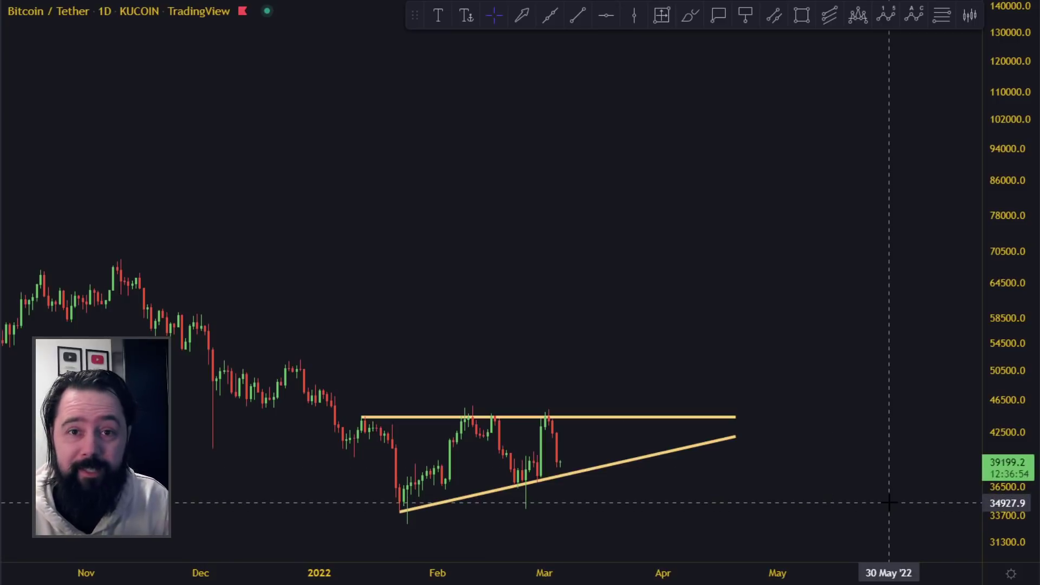
# - Switch the Bitcoin / Tether chart to the 1-hour interval and frame the late February to early March price action
pyautogui.moveTo(630, 418); pyautogui.dragTo(731, 348)
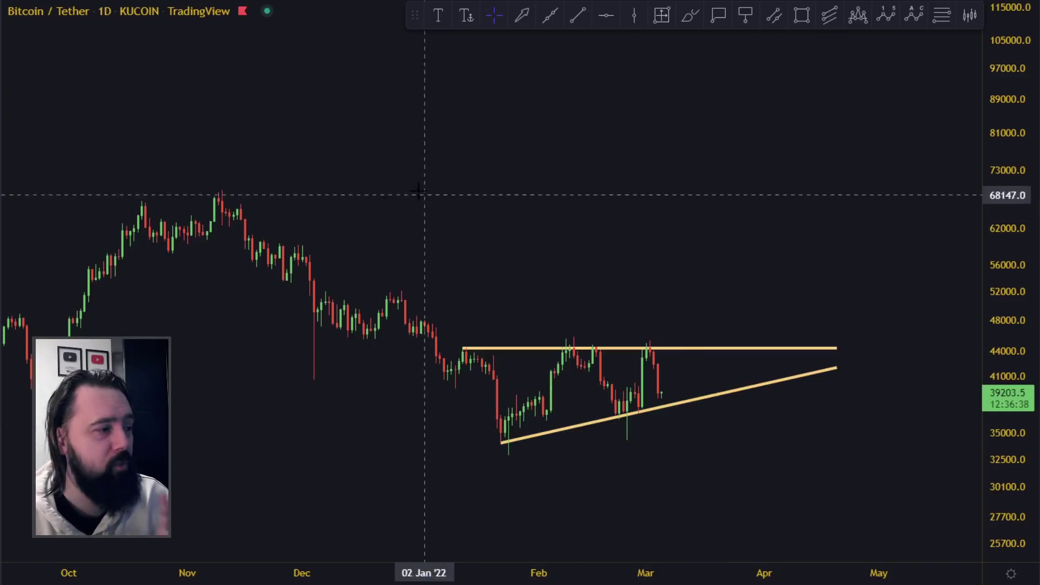
pyautogui.doubleClick(1000, 379)
pyautogui.scroll(-3, 685, 239)
# - Trace the 28 February rally, the plateau under resistance and the following decline with the Brush, undoing each stroke
pyautogui.click(689, 17)
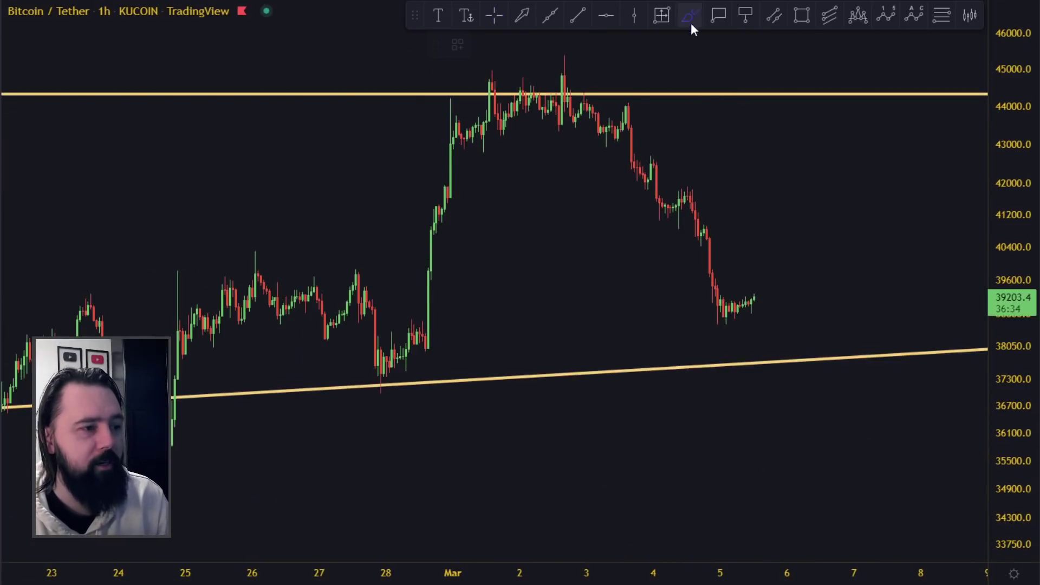
pyautogui.moveTo(414, 333); pyautogui.dragTo(455, 112)
pyautogui.hotkey('ctrl', 'z')
pyautogui.moveTo(440, 163)
pyautogui.mouseDown()
pyautogui.moveTo(545, 105)
pyautogui.moveTo(600, 119)
pyautogui.mouseUp()
pyautogui.hotkey('ctrl', 'z')
pyautogui.moveTo(534, 107)
pyautogui.mouseDown()
pyautogui.moveTo(631, 147)
pyautogui.moveTo(719, 274)
pyautogui.moveTo(731, 319)
pyautogui.moveTo(625, 140)
pyautogui.moveTo(704, 286)
pyautogui.mouseUp()
pyautogui.hotkey('ctrl', 'z')
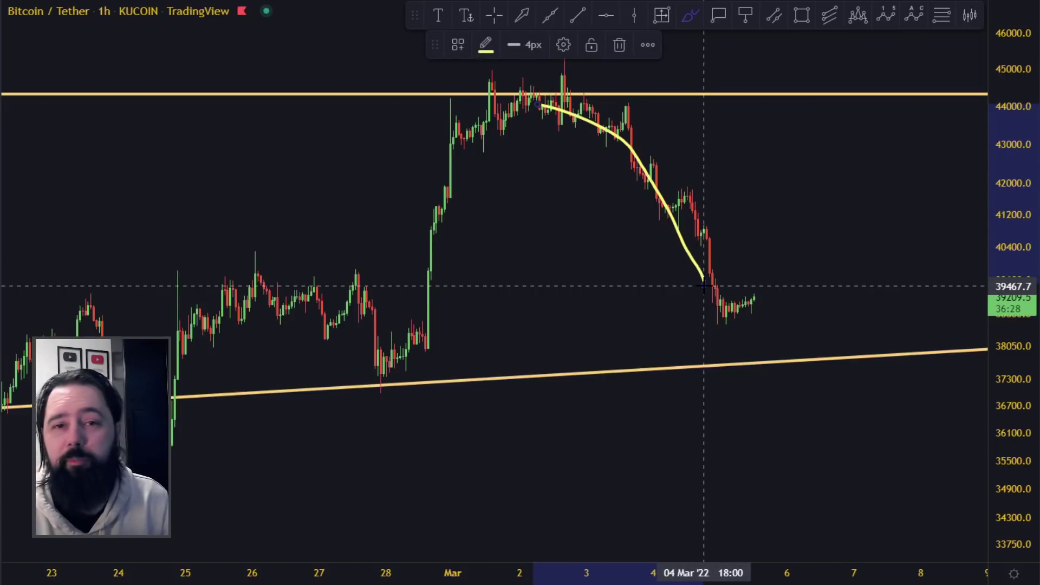
# - Brush a curve along the decline from 2 to 4 March, clear it, and circle the sharp drop late on 4 March
pyautogui.press('Escape')
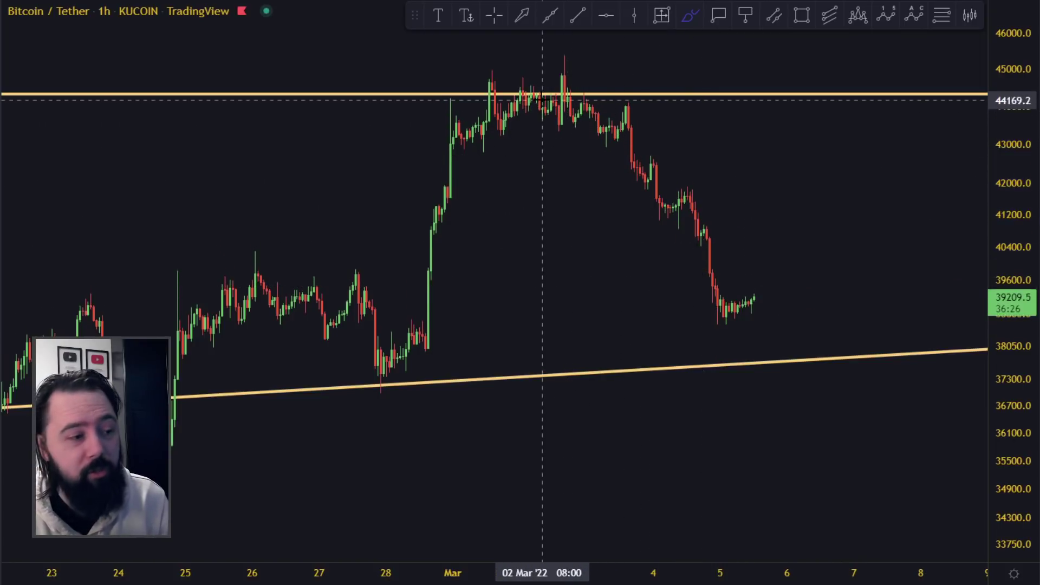
pyautogui.moveTo(534, 103)
pyautogui.mouseDown()
pyautogui.moveTo(642, 172)
pyautogui.moveTo(712, 314)
pyautogui.mouseUp()
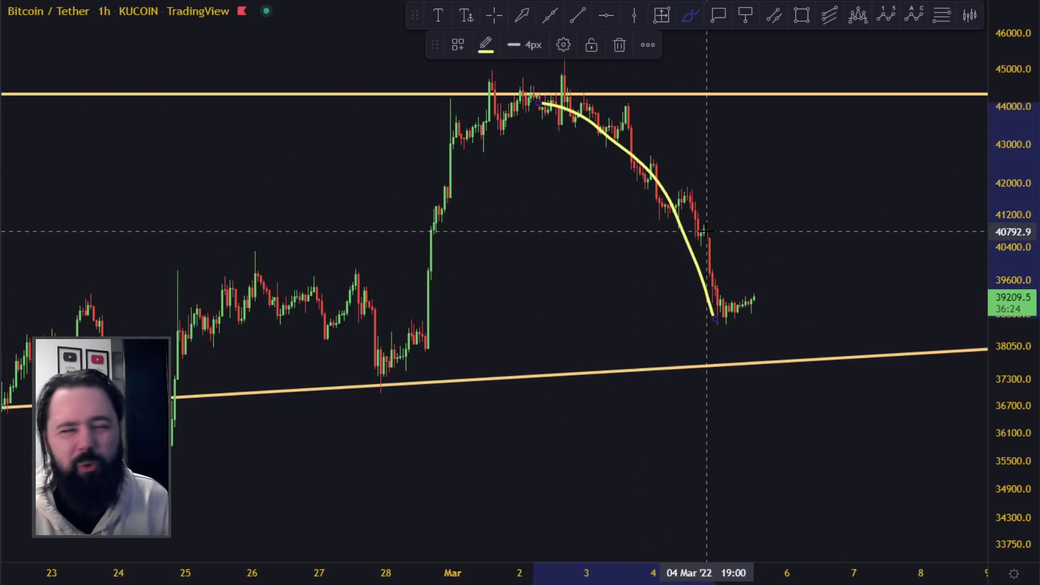
pyautogui.press('Escape')
pyautogui.moveTo(706, 218)
pyautogui.mouseDown()
pyautogui.moveTo(723, 266)
pyautogui.moveTo(740, 234)
pyautogui.mouseUp()
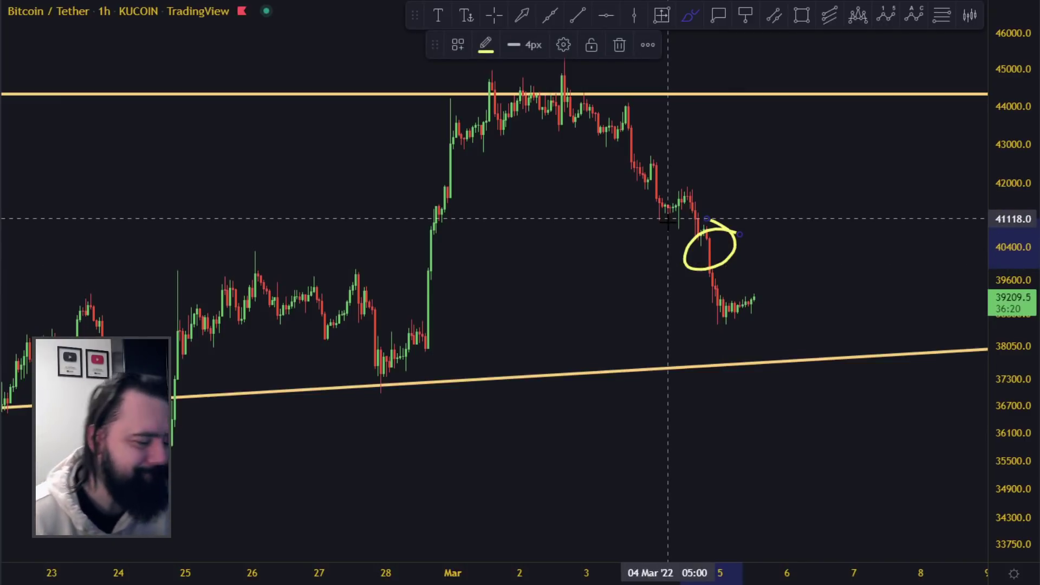
# - Try brush marks around the early March highs and along the upper resistance line, deleting each one
pyautogui.moveTo(673, 97)
pyautogui.mouseDown()
pyautogui.moveTo(372, 77)
pyautogui.moveTo(684, 125)
pyautogui.mouseUp()
pyautogui.press('Delete')
pyautogui.moveTo(371, 82); pyautogui.dragTo(756, 93)
pyautogui.press('Delete')
# - Brush over the decline from resistance and circle the 4 March drop again, undoing all the brush strokes
pyautogui.moveTo(456, 101)
pyautogui.mouseDown()
pyautogui.moveTo(466, 134)
pyautogui.moveTo(614, 117)
pyautogui.moveTo(622, 154)
pyautogui.mouseUp()
pyautogui.press('Escape')
pyautogui.moveTo(639, 105)
pyautogui.mouseDown()
pyautogui.moveTo(598, 106)
pyautogui.moveTo(681, 237)
pyautogui.moveTo(750, 268)
pyautogui.moveTo(754, 255)
pyautogui.mouseUp()
pyautogui.hotkey('ctrl', 'z')
pyautogui.hotkey('ctrl', 'z')
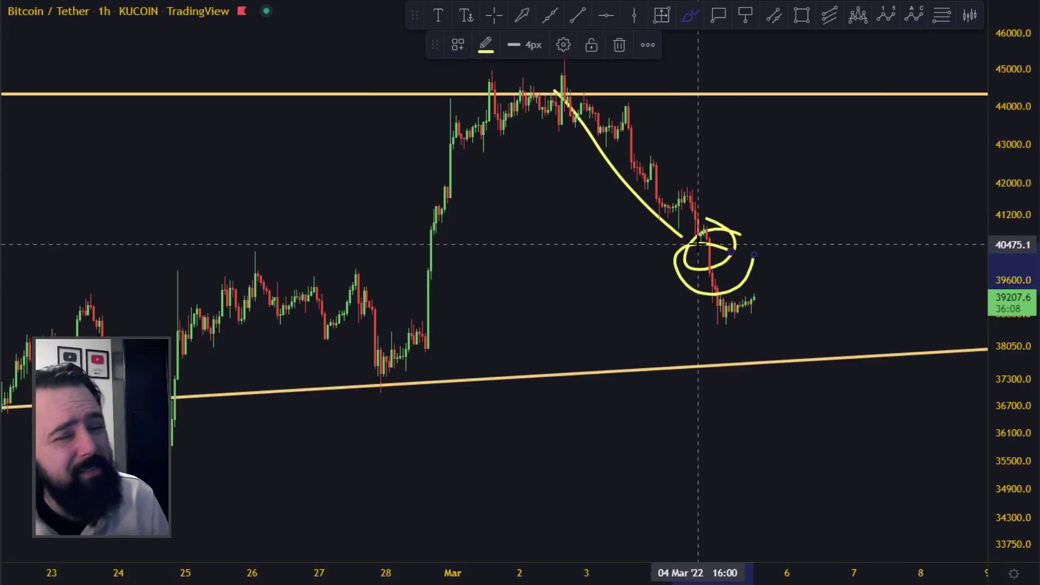
pyautogui.hotkey('ctrl', 'z')
pyautogui.hotkey('ctrl', 'z')
pyautogui.hotkey('ctrl', 'z')
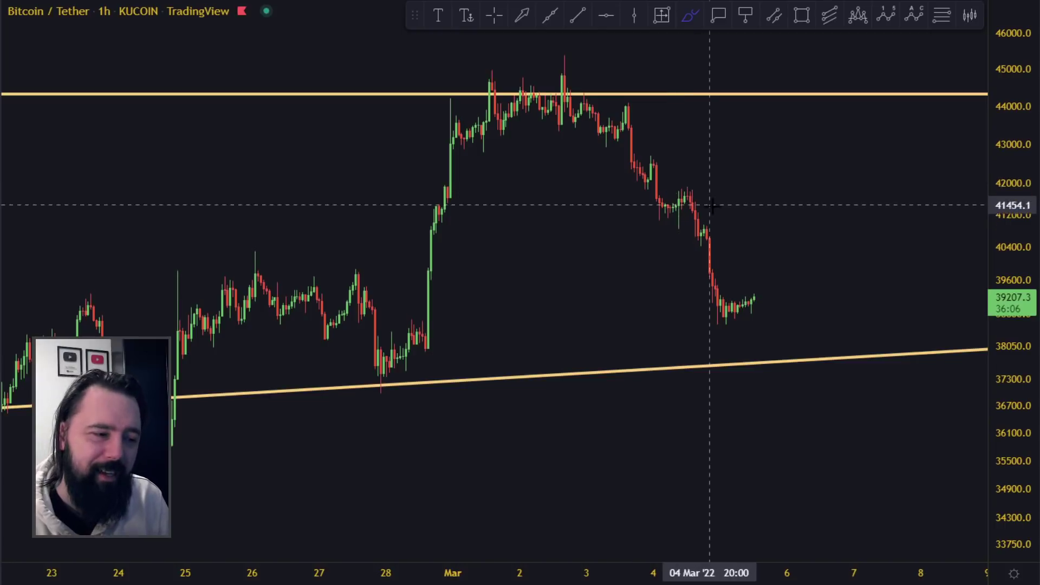
# - Sketch the 4 March drop with a rebound path, and try a wide brush stroke across the February price action, undoing both
pyautogui.moveTo(696, 231)
pyautogui.mouseDown()
pyautogui.moveTo(704, 277)
pyautogui.moveTo(807, 255)
pyautogui.moveTo(756, 253)
pyautogui.mouseUp()
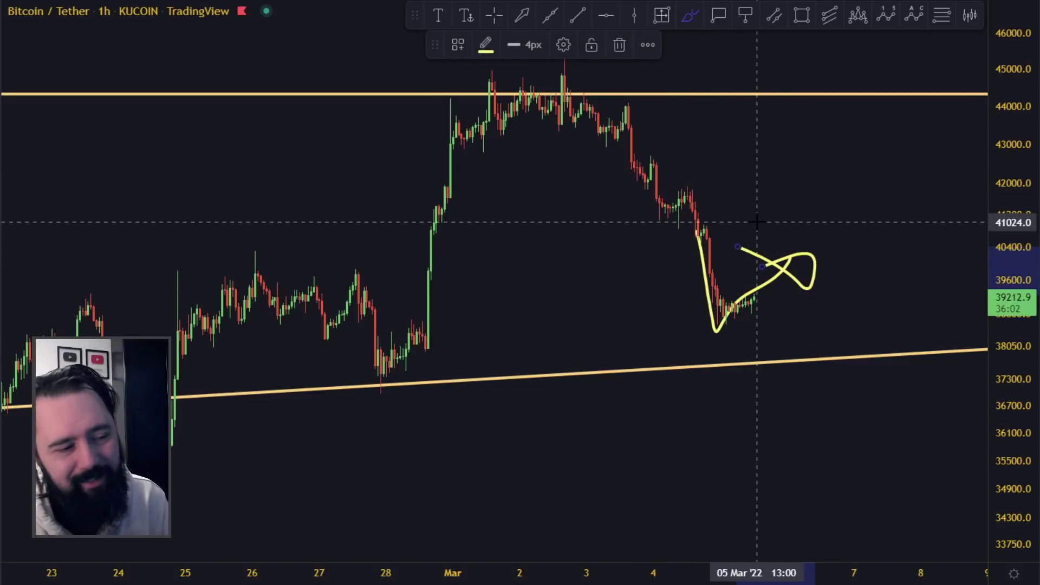
pyautogui.hotkey('ctrl', 'z')
pyautogui.scroll(-4, 733, 214)
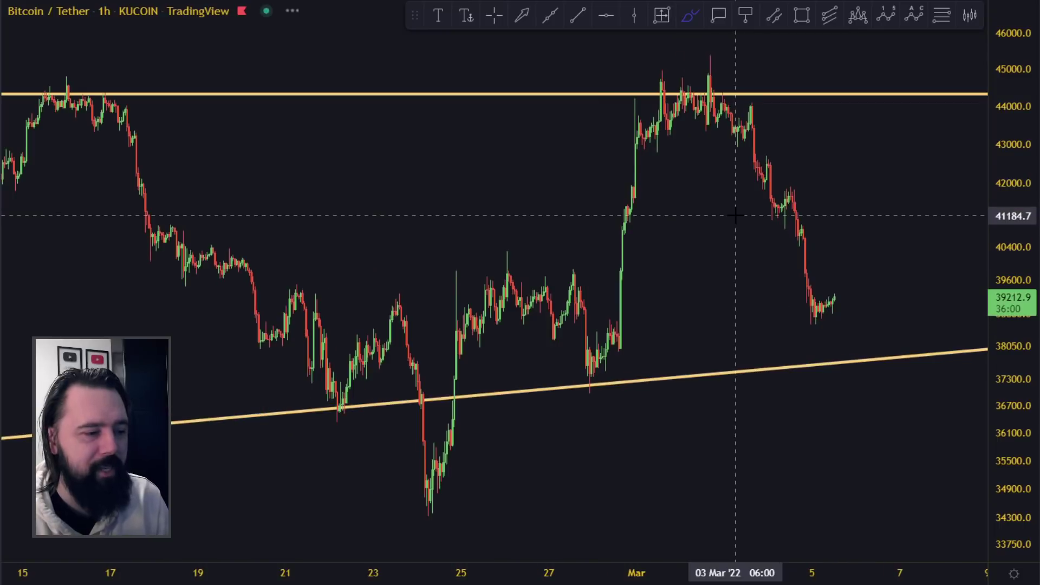
pyautogui.moveTo(869, 295)
pyautogui.mouseDown()
pyautogui.moveTo(217, 361)
pyautogui.moveTo(468, 309)
pyautogui.mouseUp()
pyautogui.hotkey('ctrl', 'z')
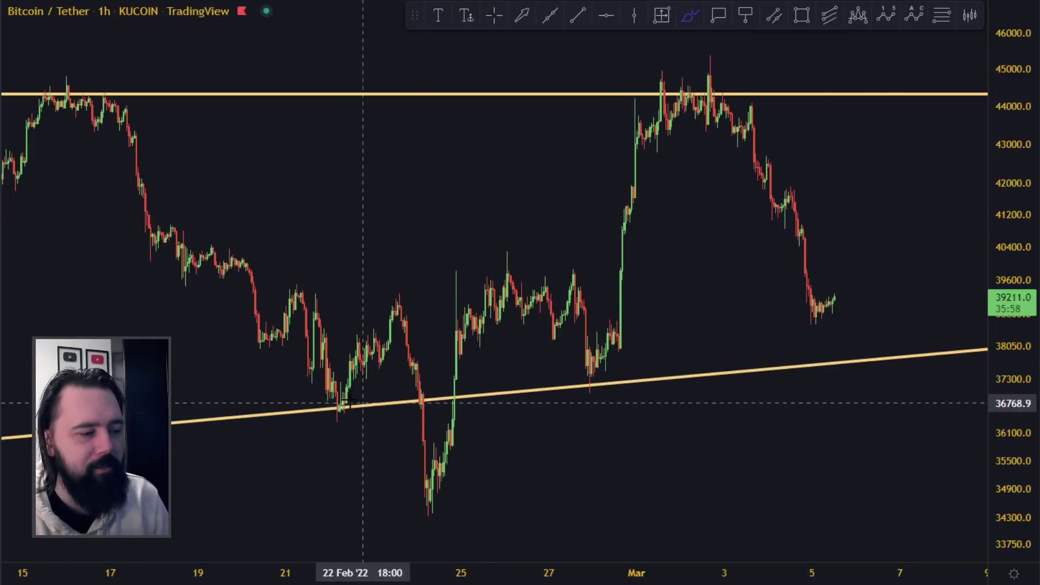
# - Trace the rising support line and circle the 22 February touch, plus trial marks at 28 February and the latest price
pyautogui.moveTo(304, 412); pyautogui.dragTo(974, 330)
pyautogui.hotkey('ctrl', 'z')
pyautogui.moveTo(349, 383); pyautogui.dragTo(367, 402)
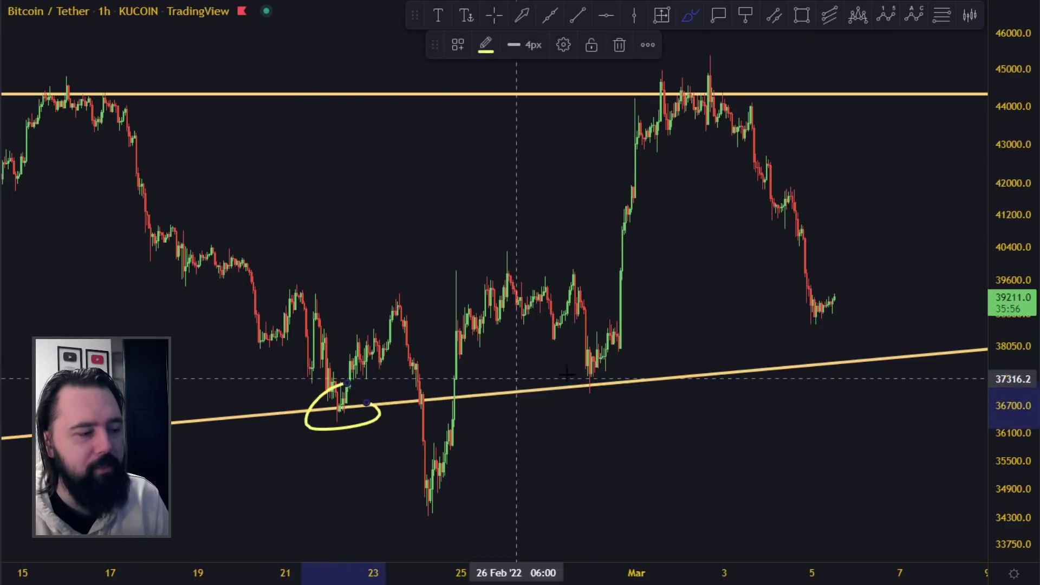
pyautogui.moveTo(601, 367); pyautogui.dragTo(627, 367)
pyautogui.moveTo(837, 326); pyautogui.dragTo(864, 374)
pyautogui.hotkey('ctrl', 'z')
pyautogui.hotkey('ctrl', 'z')
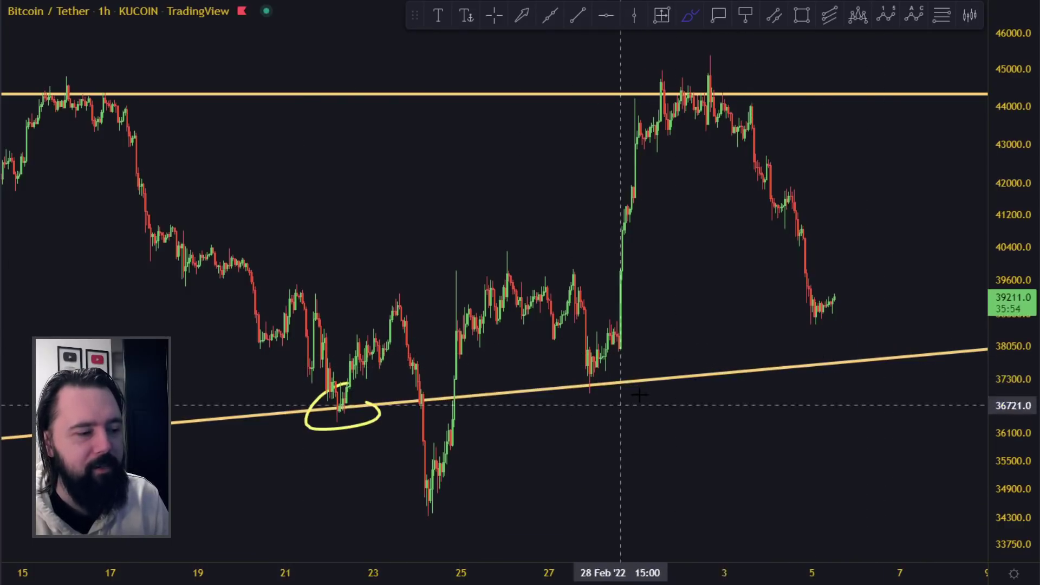
# - Try brush marks at the latest price and an arc under the 28 February low, undoing each of them
pyautogui.moveTo(833, 297)
pyautogui.mouseDown()
pyautogui.moveTo(874, 369)
pyautogui.moveTo(874, 356)
pyautogui.mouseUp()
pyautogui.hotkey('ctrl', 'z')
pyautogui.hotkey('ctrl', 'z')
pyautogui.scroll(3, 956, 287)
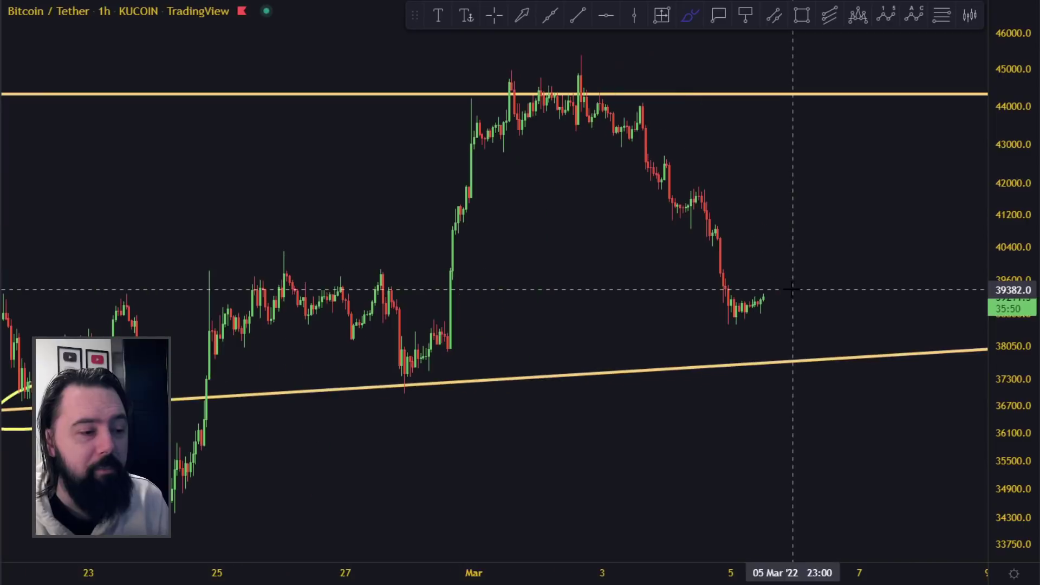
pyautogui.moveTo(782, 319); pyautogui.dragTo(716, 290)
pyautogui.hotkey('ctrl', 'z')
pyautogui.moveTo(339, 356); pyautogui.dragTo(474, 358)
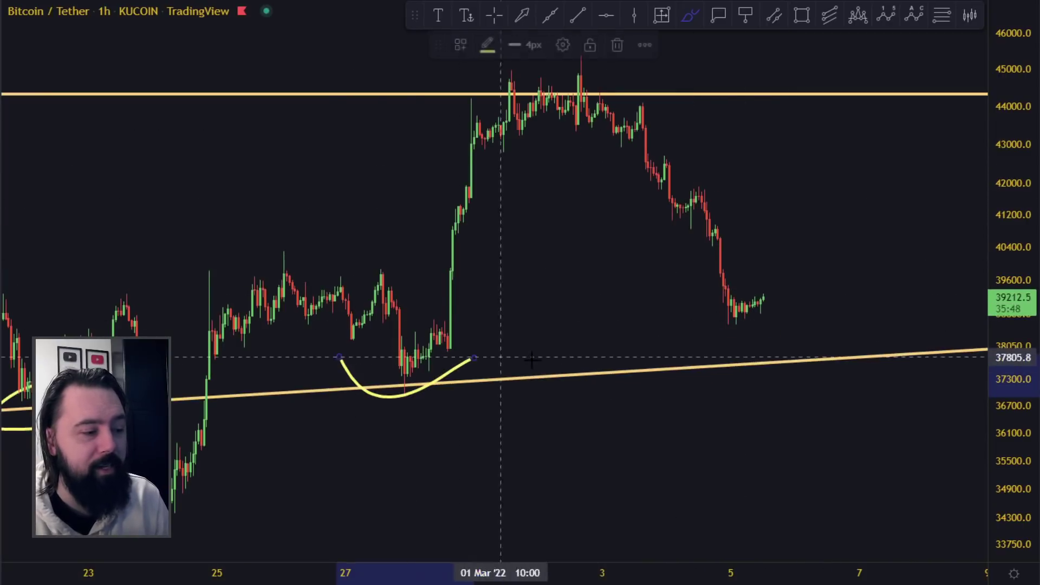
pyautogui.moveTo(696, 305); pyautogui.dragTo(803, 302)
pyautogui.hotkey('ctrl', 'z')
pyautogui.hotkey('ctrl', 'z')
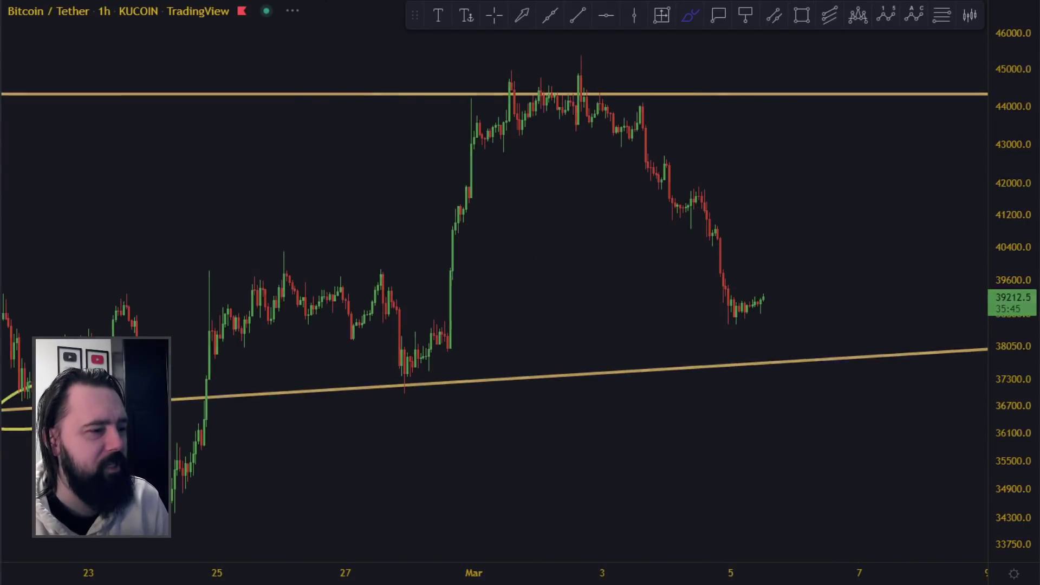
# - Switch to the daily interval and brush arcs under the swing lows along the rising support line, undoing the arcs
pyautogui.click(315, 0)
pyautogui.click(334, 0)
pyautogui.scroll(6, 770, 367)
pyautogui.moveTo(436, 475); pyautogui.dragTo(499, 476)
pyautogui.moveTo(620, 445)
pyautogui.mouseDown()
pyautogui.moveTo(667, 448)
pyautogui.moveTo(764, 411)
pyautogui.mouseUp()
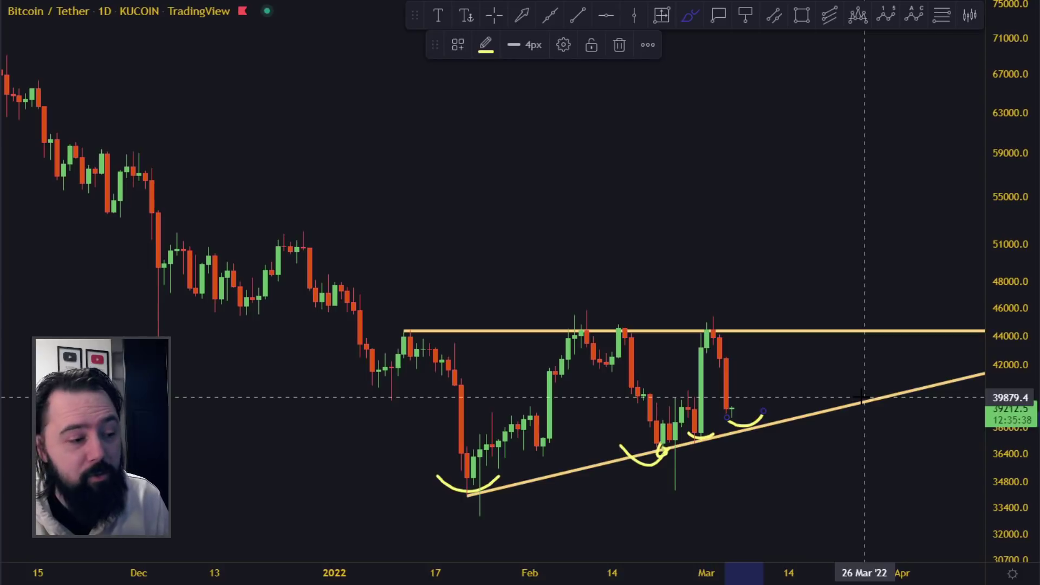
pyautogui.hotkey('ctrl', 'z')
pyautogui.hotkey('ctrl', 'z')
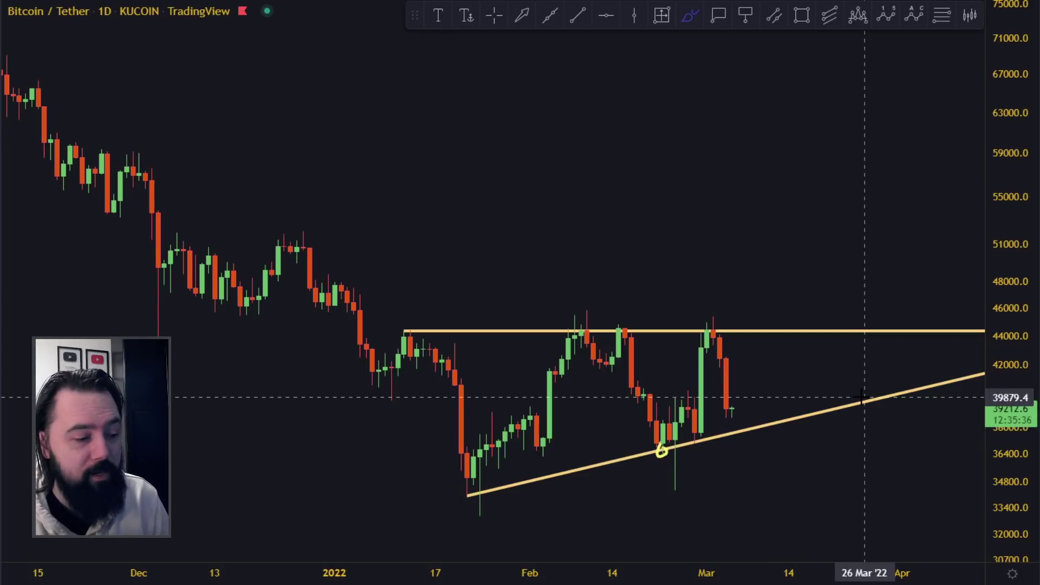
# - Change the chart interval to 240 and 60 minutes, and examine the whole January to March triangle
pyautogui.write('240')
pyautogui.press('Return')
pyautogui.write('60')
pyautogui.press('Return')
pyautogui.scroll(-5, 690, 321)
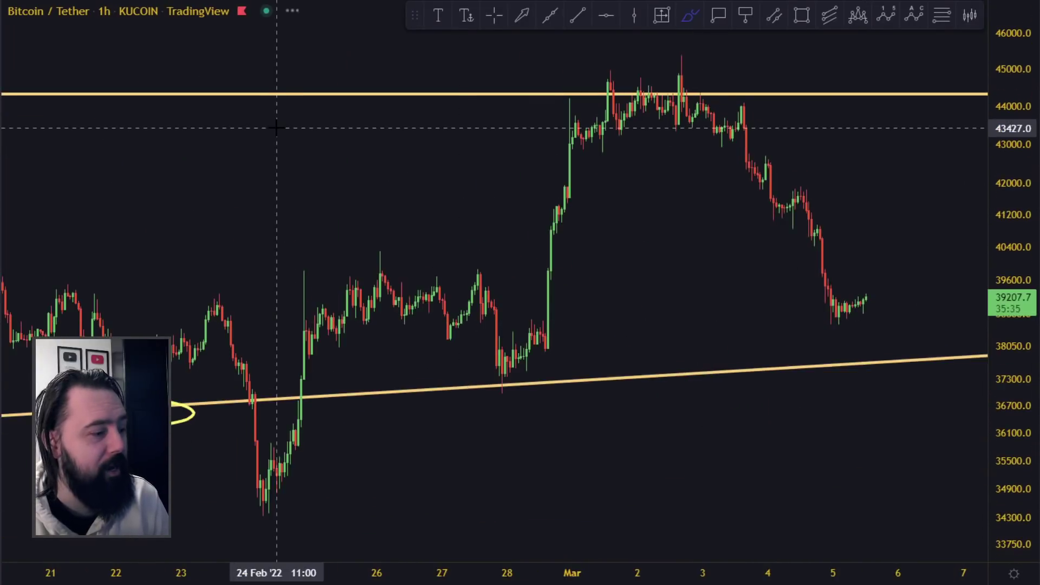
pyautogui.scroll(-5, 542, 231)
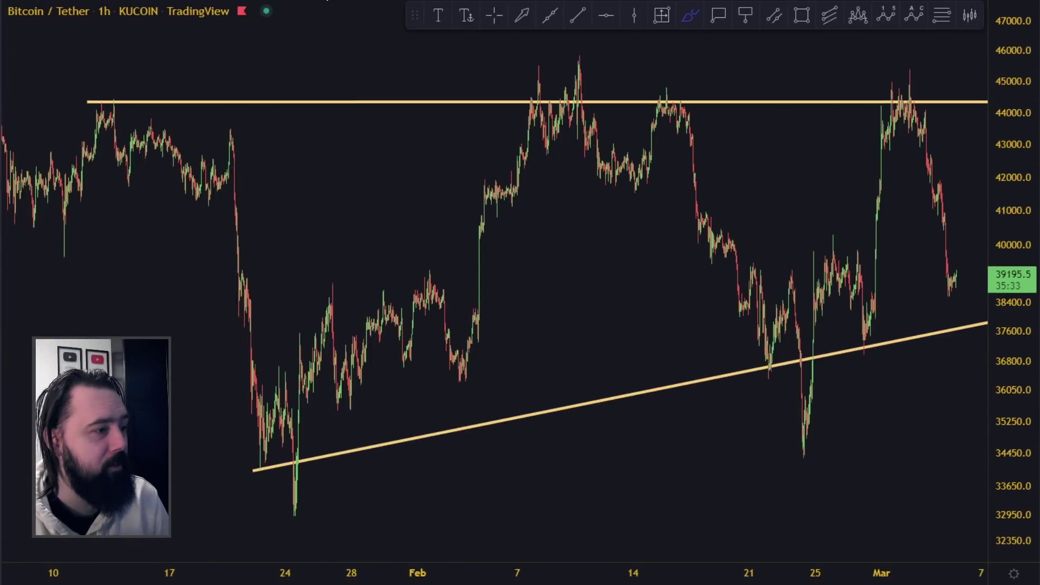
# - Switch the chart to the 1D interval and frame the 2022 triangle together with the 2021 price history
pyautogui.write('1D')
pyautogui.press('Return')
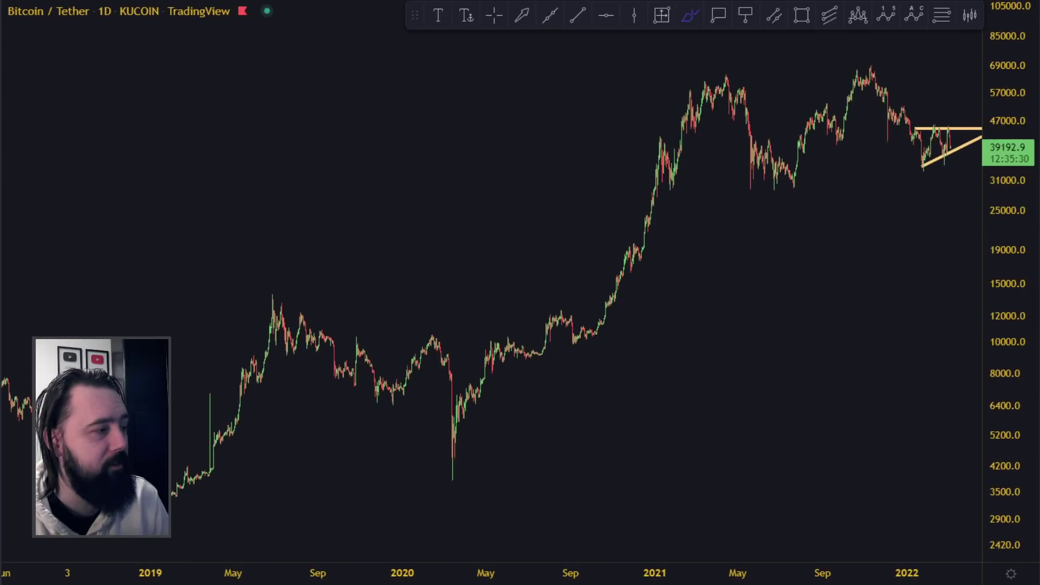
pyautogui.scroll(6, 677, 255)
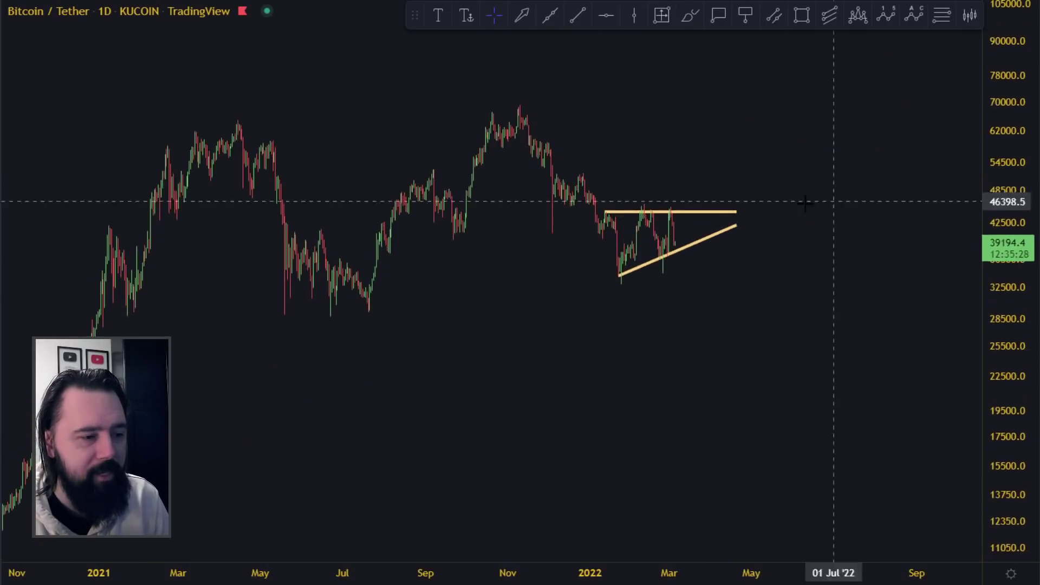
pyautogui.moveTo(783, 206); pyautogui.dragTo(954, 341)
pyautogui.scroll(7, 846, 365)
pyautogui.moveTo(937, 302); pyautogui.dragTo(789, 265)
pyautogui.moveTo(1007, 393); pyautogui.dragTo(1007, 265)
pyautogui.scroll(-5, 774, 343)
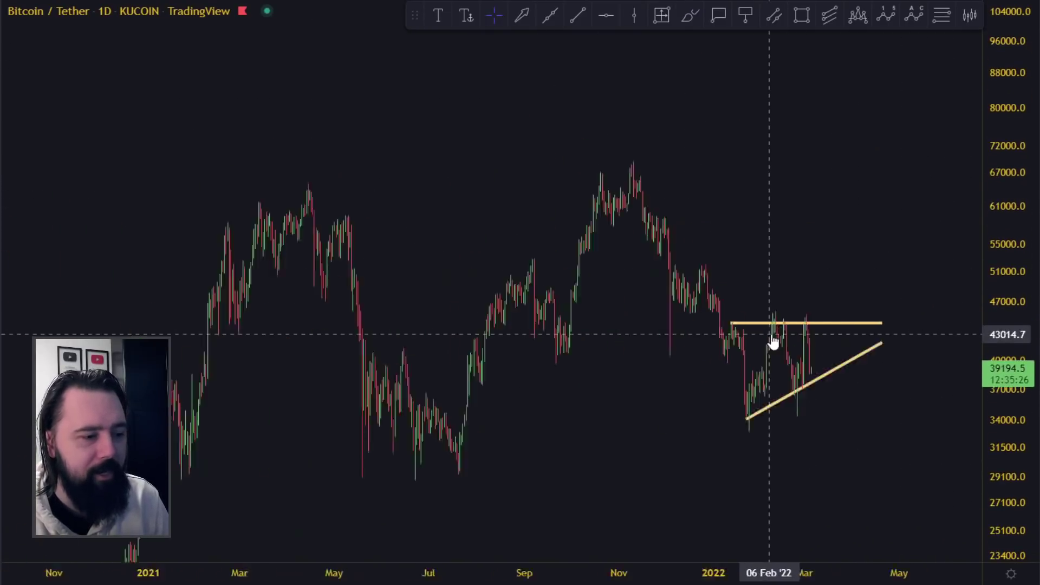
# - Draw a horizontal trend line at 4176.8 over the price base from mid-October 2018 to May 2019
pyautogui.scroll(-5, 773, 342)
pyautogui.hscroll(-5, 865, 109)
pyautogui.scroll(3, 626, 342)
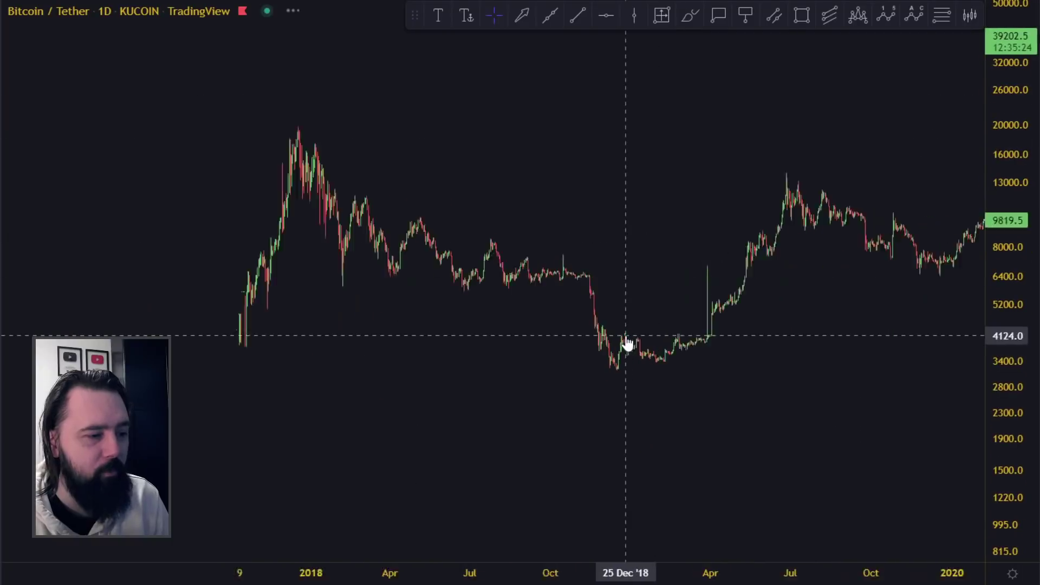
pyautogui.scroll(4, 627, 342)
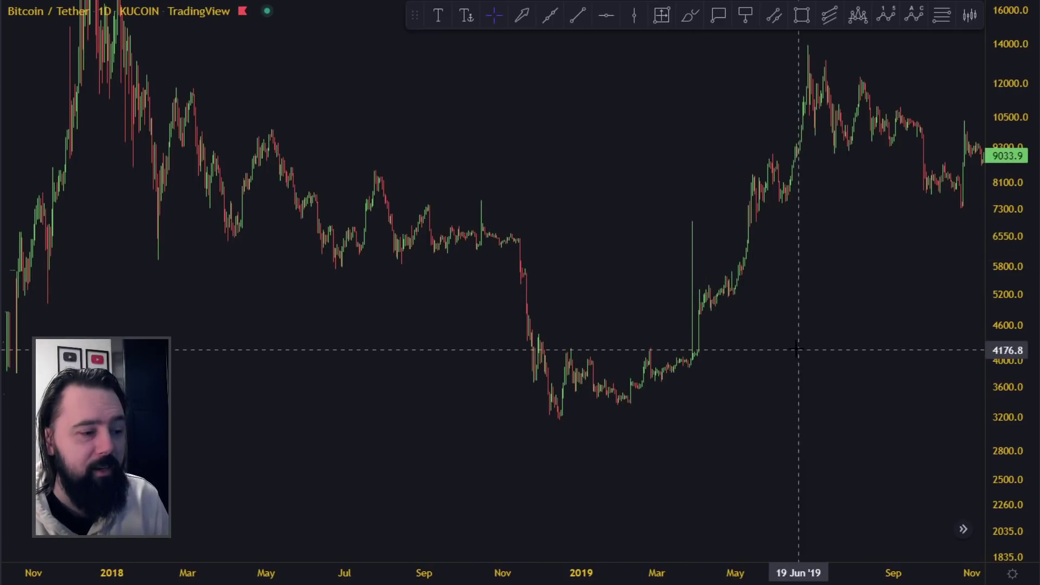
pyautogui.moveTo(499, 346); pyautogui.dragTo(536, 213)
pyautogui.click(576, 16)
pyautogui.click(497, 348)
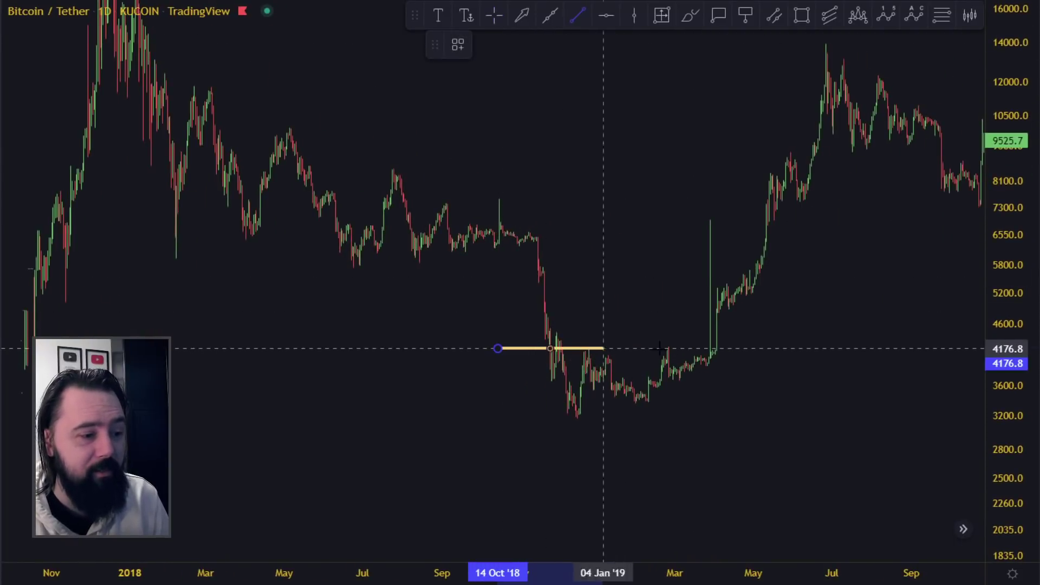
pyautogui.click(765, 349)
# - Draw a rising trend line from the mid-December 2018 low near 3180 along the higher lows up to May 2019
pyautogui.click(588, 16)
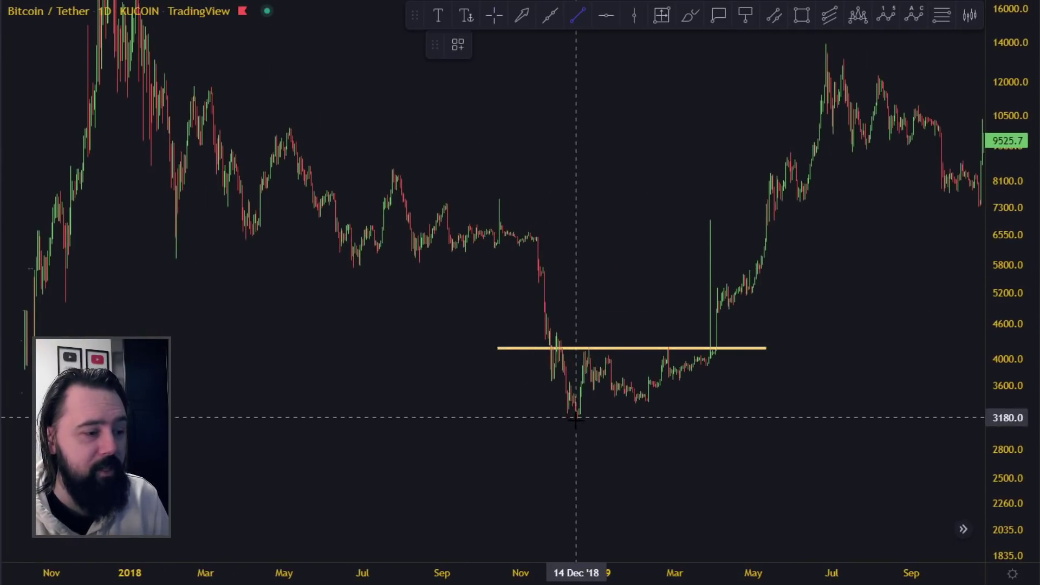
pyautogui.click(578, 418)
pyautogui.click(757, 356)
pyautogui.click(874, 355)
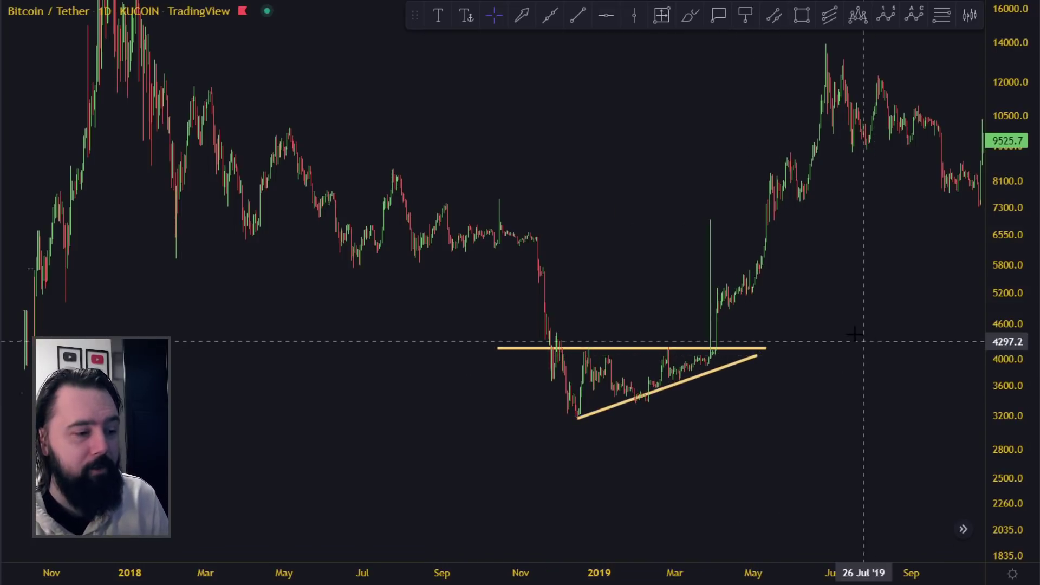
# - Mark the spring 2019 breakout above the triangle with brush strokes and undo them
pyautogui.click(690, 16)
pyautogui.moveTo(707, 362)
pyautogui.mouseDown()
pyautogui.moveTo(714, 285)
pyautogui.moveTo(750, 275)
pyautogui.mouseUp()
pyautogui.hotkey('ctrl', 'z')
pyautogui.hotkey('ctrl', 'z')
pyautogui.moveTo(777, 327)
pyautogui.mouseDown()
pyautogui.moveTo(635, 444)
pyautogui.moveTo(720, 296)
pyautogui.mouseUp()
pyautogui.hotkey('ctrl', 'z')
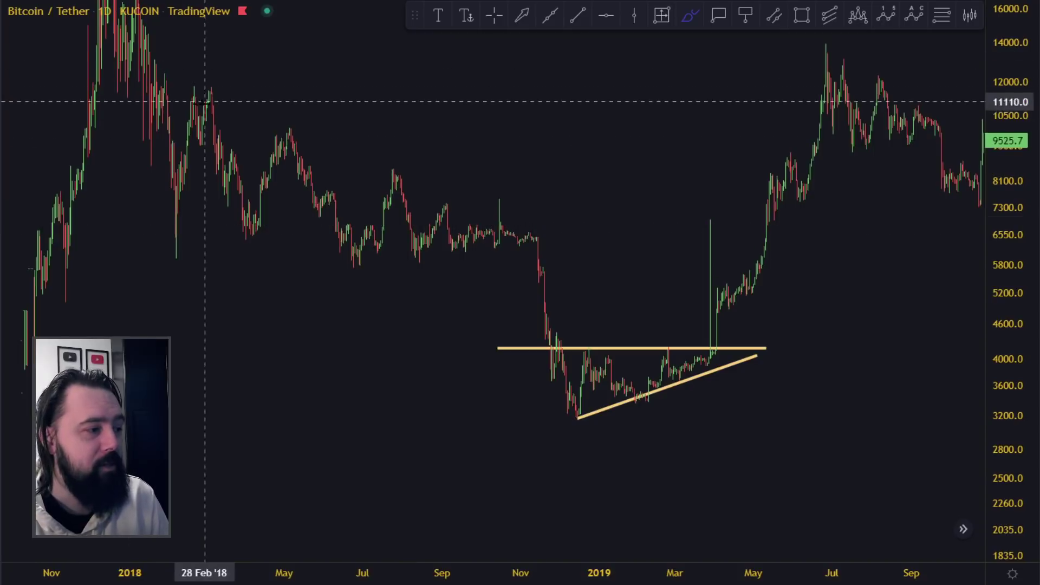
# - Trace the shrinking 2018 swings with a wavy brush line, and try circling the November 2018 drop
pyautogui.moveTo(129, 57)
pyautogui.mouseDown()
pyautogui.moveTo(160, 200)
pyautogui.moveTo(314, 187)
pyautogui.moveTo(509, 255)
pyautogui.moveTo(555, 421)
pyautogui.mouseUp()
pyautogui.moveTo(536, 202)
pyautogui.mouseDown()
pyautogui.moveTo(596, 255)
pyautogui.moveTo(503, 196)
pyautogui.mouseUp()
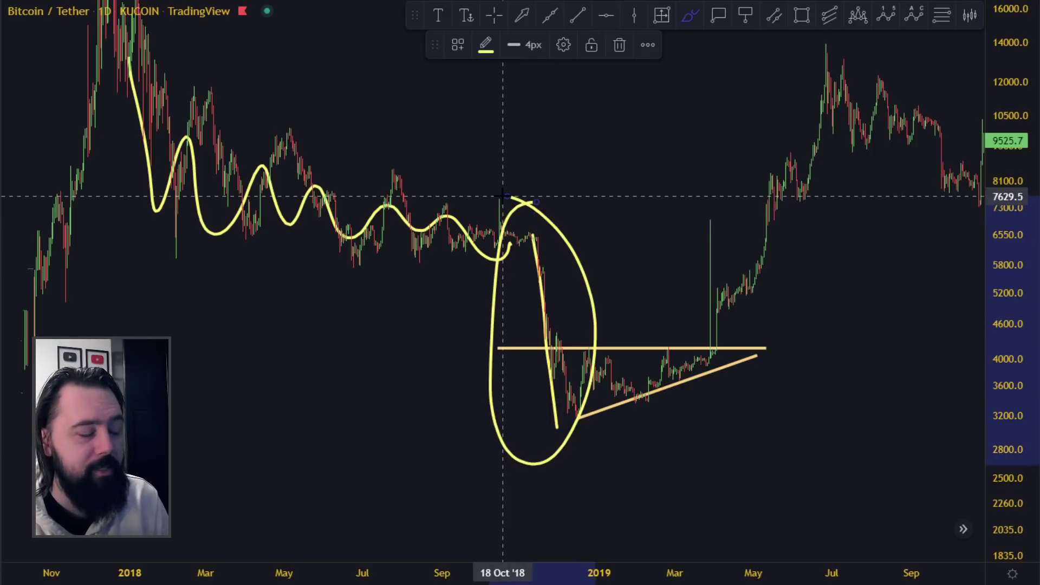
pyautogui.hotkey('ctrl', 'z')
pyautogui.hotkey('ctrl', 'z')
# - Brush over the November 2018 drop and the narrowing swings inside the 2018–2019 triangle, undoing the strokes
pyautogui.moveTo(547, 254)
pyautogui.mouseDown()
pyautogui.moveTo(554, 441)
pyautogui.moveTo(592, 391)
pyautogui.moveTo(678, 348)
pyautogui.mouseUp()
pyautogui.moveTo(534, 359); pyautogui.dragTo(606, 409)
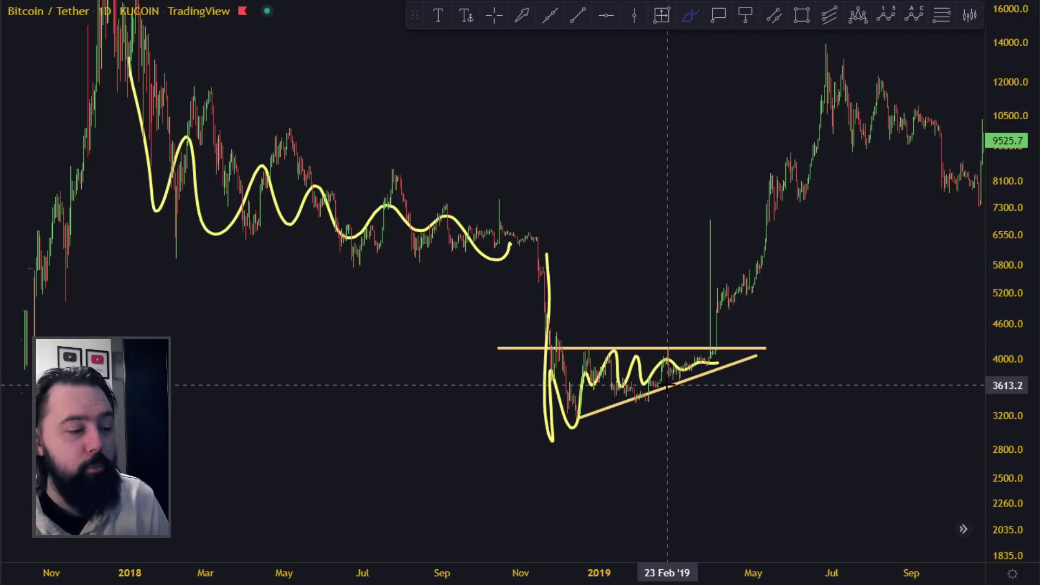
pyautogui.hotkey('ctrl', 'z')
pyautogui.hotkey('ctrl', 'z')
# - Sketch the upward break from the end of the 2018–2019 triangle with the Brush and undo the sketch
pyautogui.moveTo(716, 368)
pyautogui.mouseDown()
pyautogui.moveTo(717, 282)
pyautogui.moveTo(730, 264)
pyautogui.mouseUp()
pyautogui.moveTo(747, 236); pyautogui.dragTo(737, 229)
pyautogui.hotkey('ctrl', 'z')
pyautogui.hotkey('ctrl', 'z')
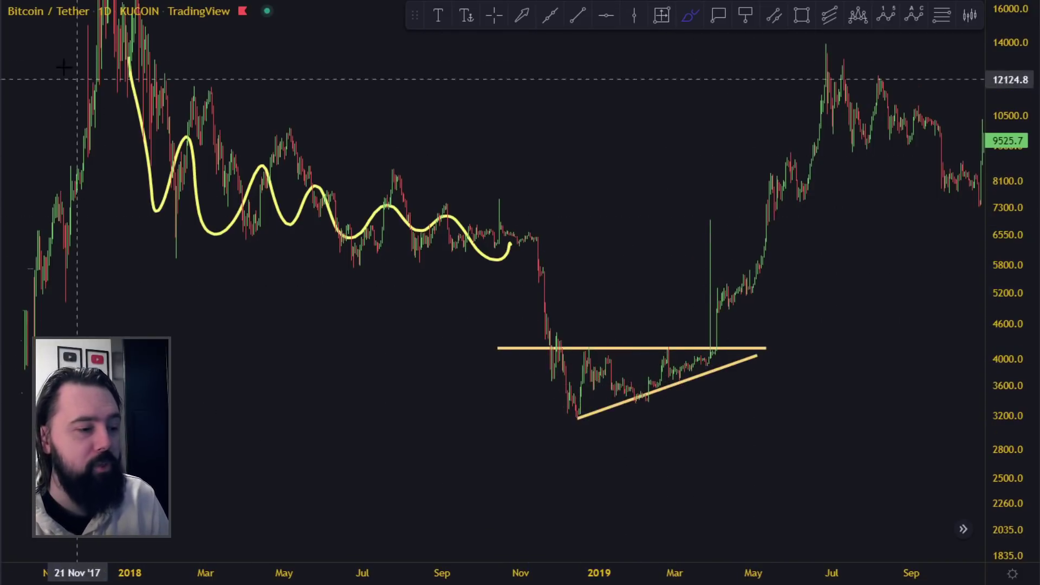
# - Bring the 2022 triangle back into view and try a brush zigzag rising from its January low
pyautogui.press('Escape')
pyautogui.moveTo(842, 174); pyautogui.dragTo(242, 267)
pyautogui.moveTo(825, 199)
pyautogui.mouseDown()
pyautogui.moveTo(401, 396)
pyautogui.moveTo(546, 424)
pyautogui.mouseUp()
pyautogui.hscroll(5, 817, 334)
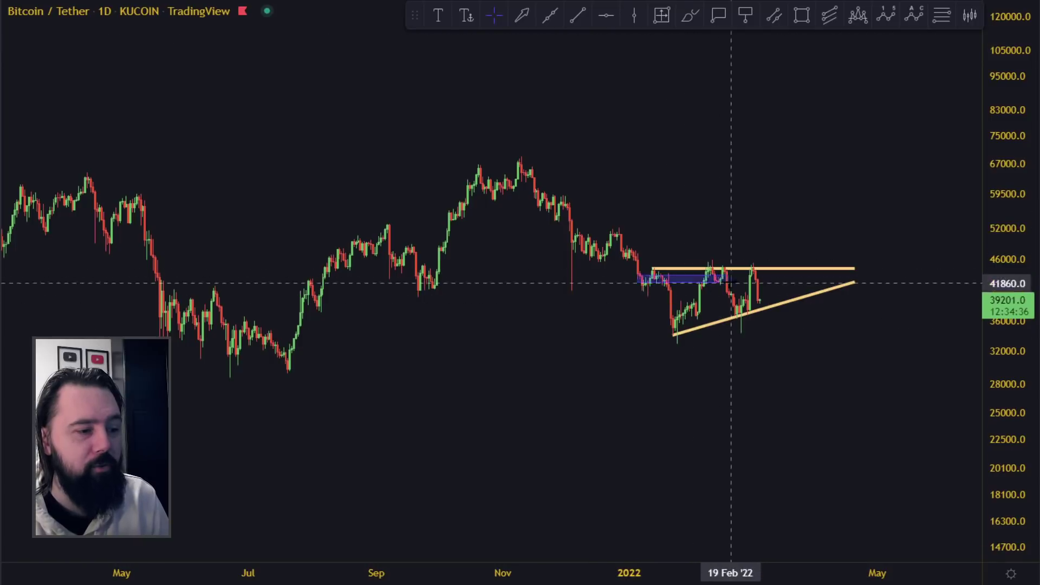
pyautogui.click(689, 15)
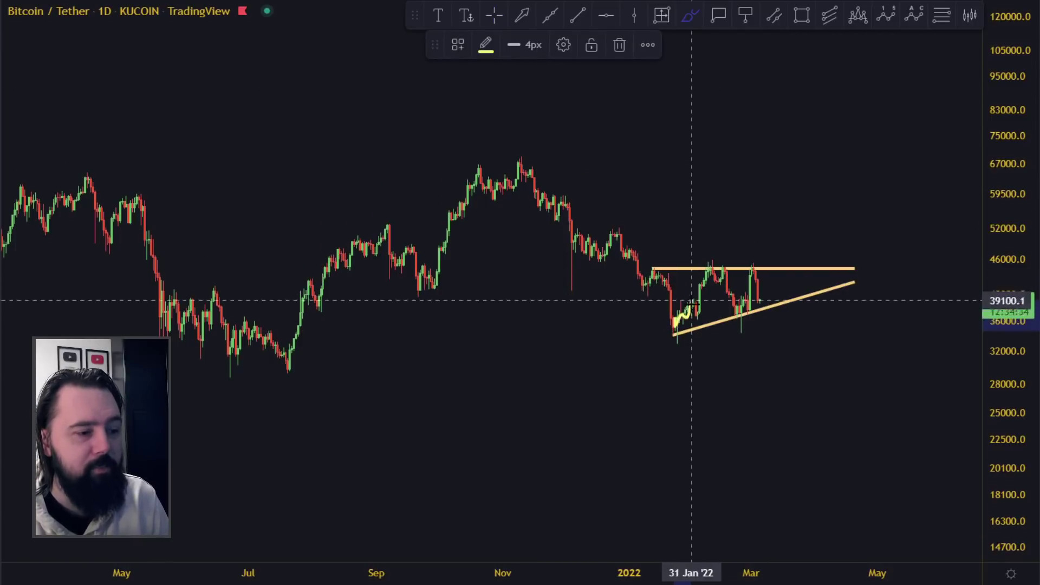
pyautogui.hotkey('ctrl', 'z')
# - Try brush strokes over the February swings inside the 2022 triangle, and mark a short horizontal line beneath the peaks
pyautogui.moveTo(709, 270)
pyautogui.mouseDown()
pyautogui.moveTo(722, 263)
pyautogui.moveTo(740, 281)
pyautogui.moveTo(731, 323)
pyautogui.mouseUp()
pyautogui.hotkey('ctrl', 'z')
pyautogui.hotkey('ctrl', 'z')
pyautogui.moveTo(726, 274)
pyautogui.mouseDown()
pyautogui.moveTo(748, 313)
pyautogui.moveTo(741, 319)
pyautogui.moveTo(755, 263)
pyautogui.moveTo(737, 276)
pyautogui.mouseUp()
pyautogui.hotkey('ctrl', 'z')
pyautogui.hotkey('ctrl', 'z')
pyautogui.hotkey('ctrl', 'z')
# - Trace the swings inside the 2022 triangle and the January drop leading into it with the Brush, undoing these strokes
pyautogui.moveTo(654, 265)
pyautogui.mouseDown()
pyautogui.moveTo(771, 269)
pyautogui.moveTo(764, 308)
pyautogui.mouseUp()
pyautogui.hotkey('ctrl', 'z')
pyautogui.hotkey('ctrl', 'z')
pyautogui.hotkey('ctrl', 'z')
pyautogui.moveTo(630, 263)
pyautogui.mouseDown()
pyautogui.moveTo(817, 286)
pyautogui.moveTo(676, 341)
pyautogui.mouseUp()
pyautogui.hotkey('ctrl', 'z')
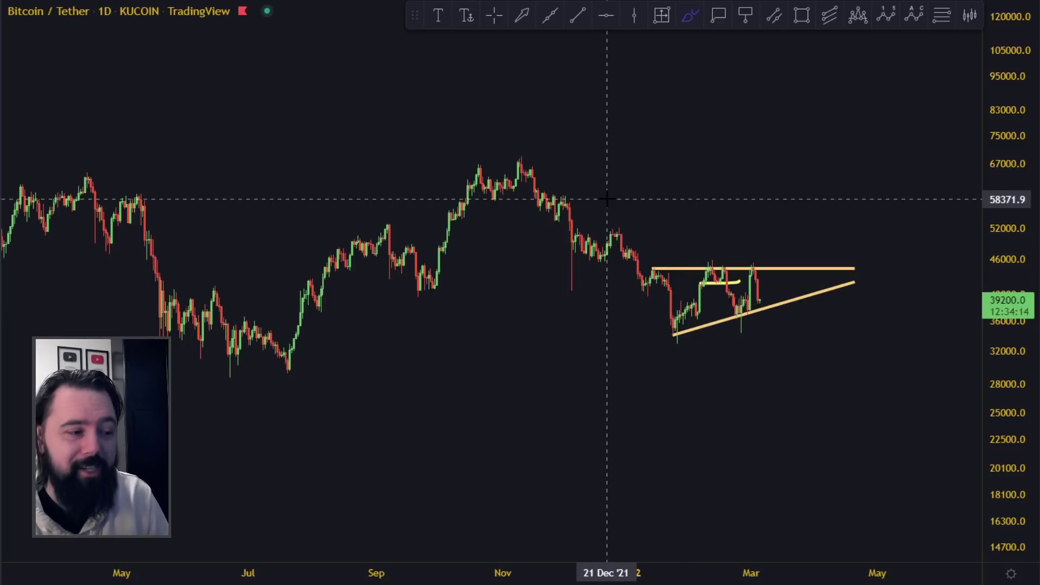
# - Trace the decline from the November 2021 peak with the Brush, circle the January drop, add a long downward arrow, and undo the strokes
pyautogui.moveTo(624, 199)
pyautogui.mouseDown()
pyautogui.moveTo(480, 146)
pyautogui.moveTo(691, 294)
pyautogui.mouseUp()
pyautogui.hotkey('ctrl', 'z')
pyautogui.moveTo(531, 157)
pyautogui.mouseDown()
pyautogui.moveTo(586, 233)
pyautogui.moveTo(658, 273)
pyautogui.moveTo(674, 349)
pyautogui.mouseUp()
pyautogui.moveTo(684, 255)
pyautogui.mouseDown()
pyautogui.moveTo(630, 364)
pyautogui.moveTo(650, 268)
pyautogui.moveTo(669, 506)
pyautogui.mouseUp()
pyautogui.moveTo(642, 487); pyautogui.dragTo(598, 470)
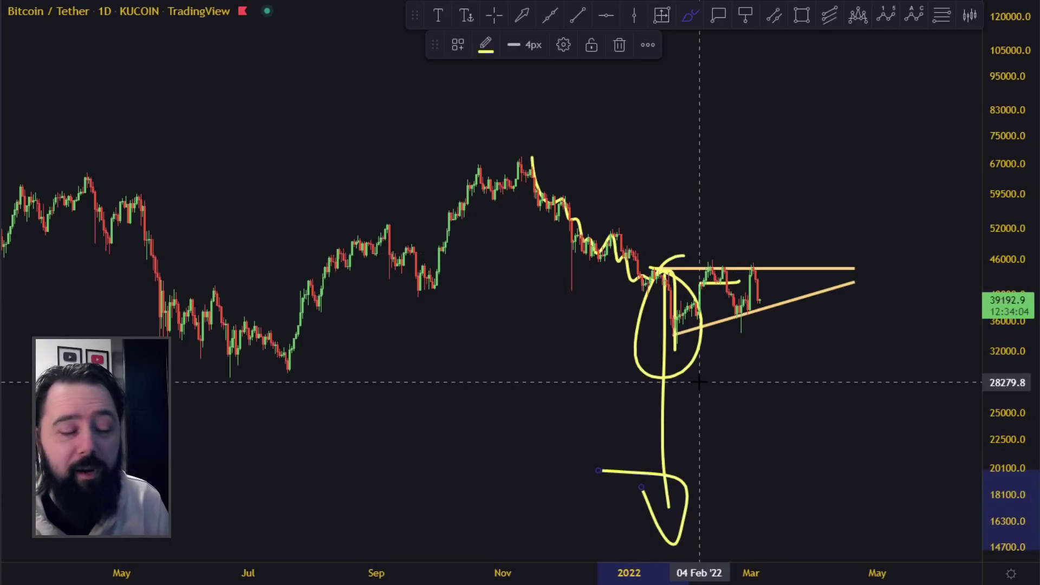
pyautogui.hotkey('ctrl', 'z')
pyautogui.hotkey('ctrl', 'z')
pyautogui.hotkey('ctrl', 'z')
pyautogui.hotkey('ctrl', 'z')
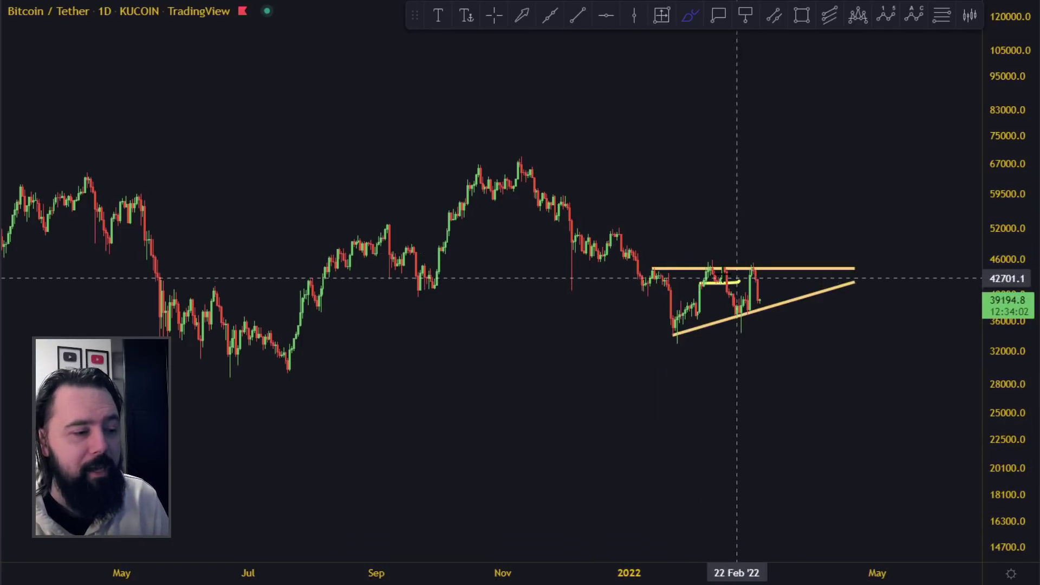
# - Trace the steep January 2022 drop down to the triangle's first low with the Brush, deleting each stroke
pyautogui.moveTo(668, 277); pyautogui.dragTo(673, 344)
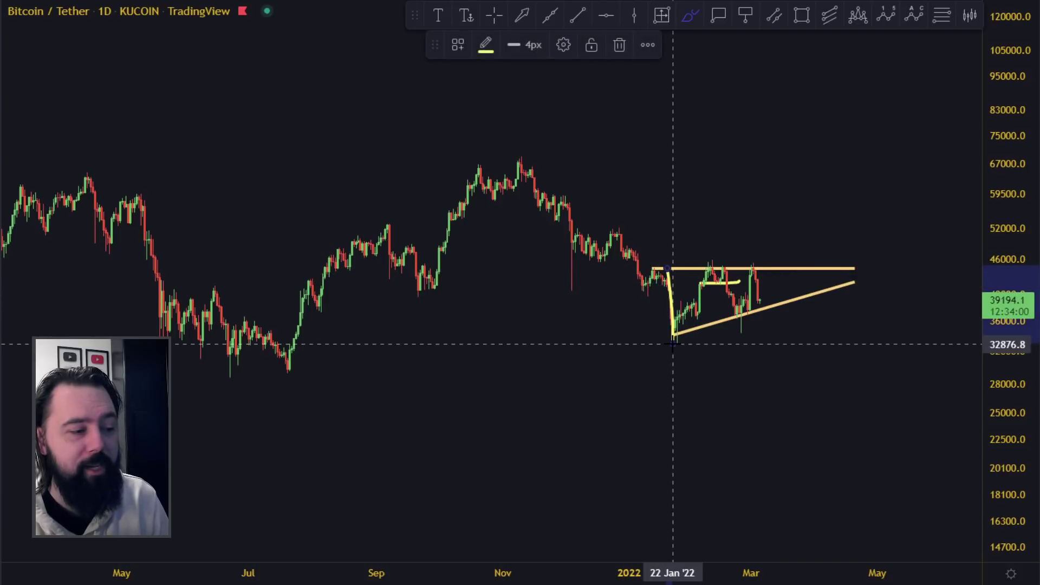
pyautogui.click(678, 340)
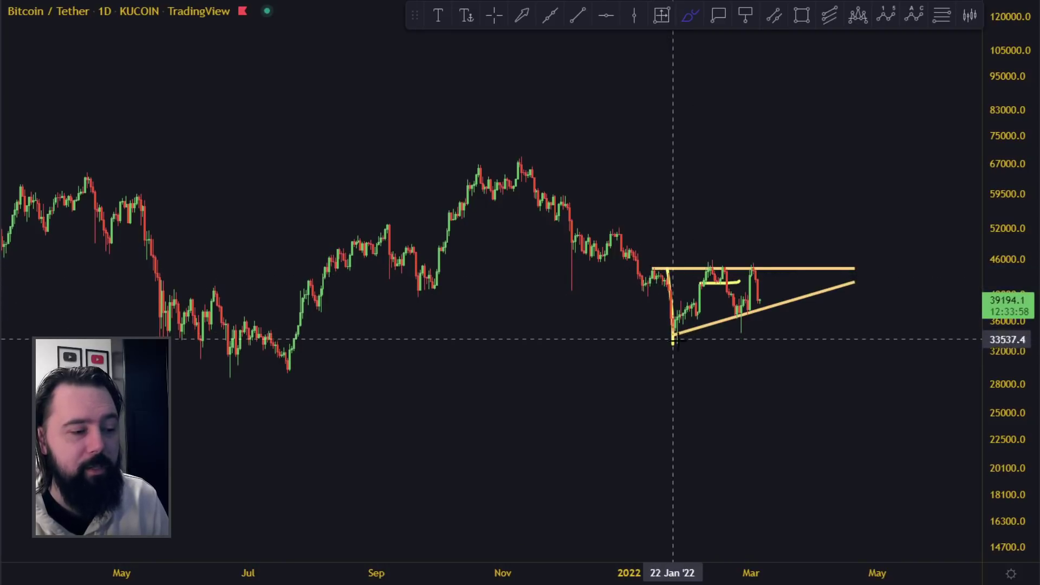
pyautogui.click(672, 343)
pyautogui.press('Delete')
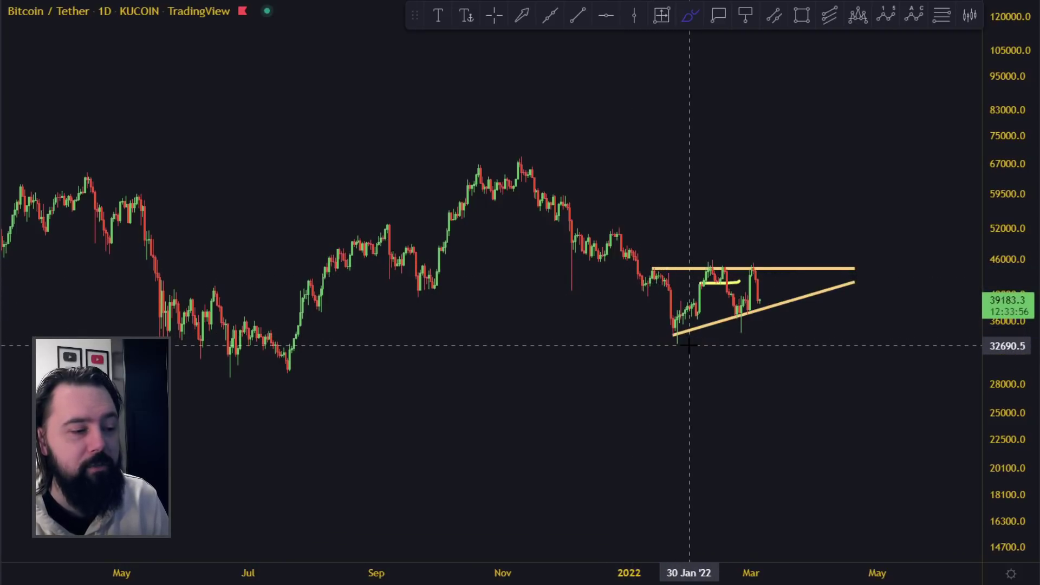
pyautogui.moveTo(657, 287); pyautogui.dragTo(671, 343)
pyautogui.press('Delete')
# - Sketch a zigzag through the triangle breaking upward to a circled target, and remove these strokes and the short horizontal line beneath the peaks
pyautogui.moveTo(653, 282)
pyautogui.mouseDown()
pyautogui.moveTo(671, 339)
pyautogui.moveTo(708, 263)
pyautogui.moveTo(754, 308)
pyautogui.moveTo(817, 292)
pyautogui.moveTo(757, 256)
pyautogui.moveTo(807, 225)
pyautogui.mouseUp()
pyautogui.press('Delete')
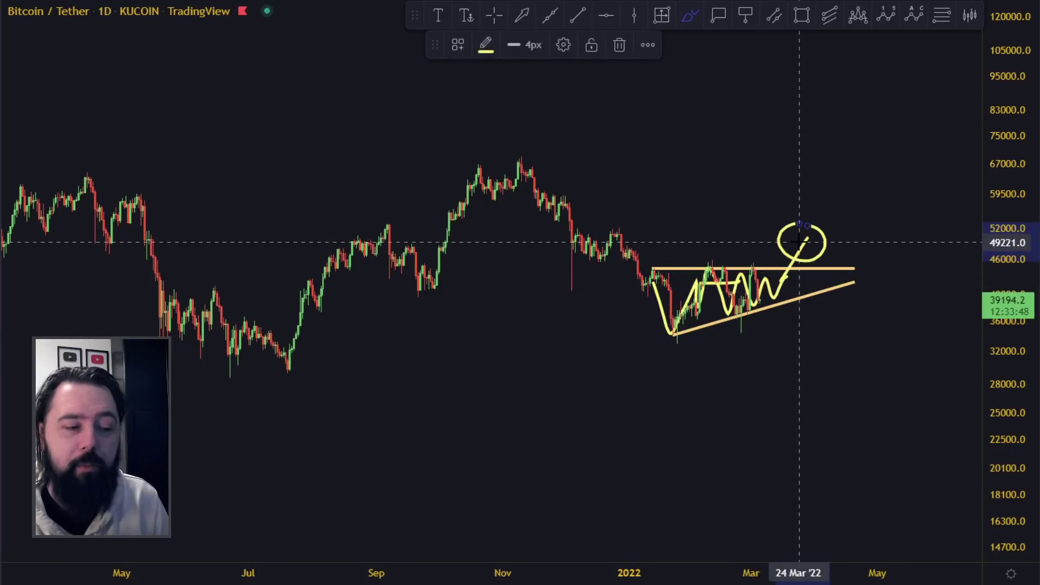
pyautogui.hotkey('ctrl', 'z')
pyautogui.hotkey('ctrl', 'z')
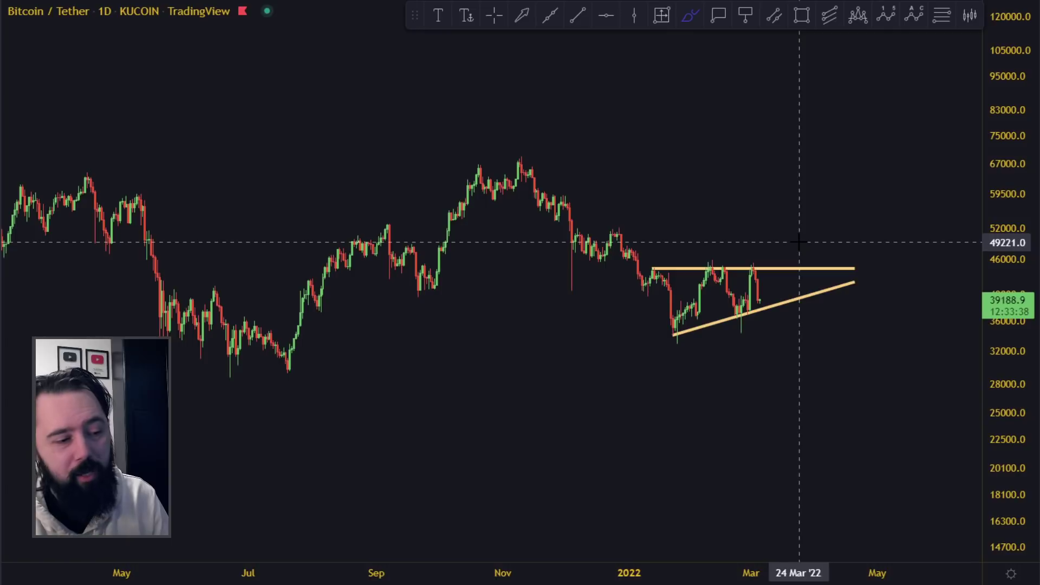
pyautogui.moveTo(863, 249); pyautogui.dragTo(863, 258)
pyautogui.press('Delete')
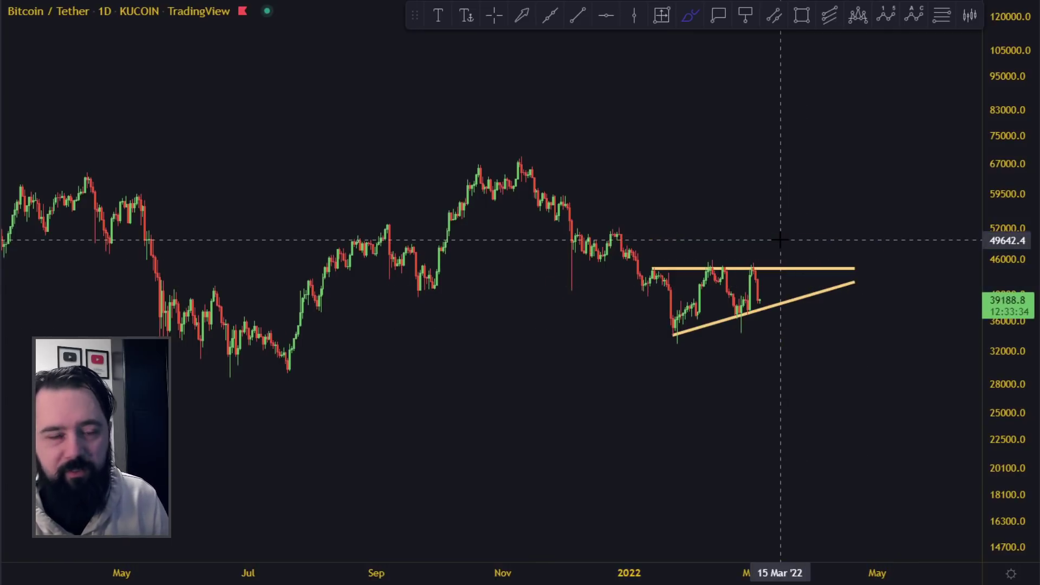
# - Try Brush strokes along the decline from the November peak and over the swings inside the 2022 triangle, deleting each one
pyautogui.scroll(-3, 788, 236)
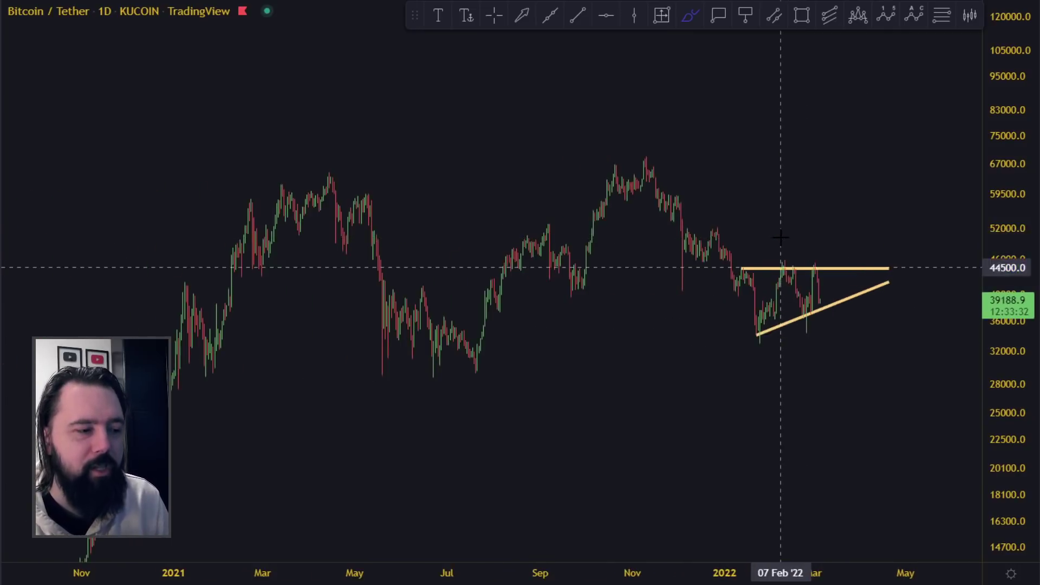
pyautogui.scroll(3, 657, 248)
pyautogui.moveTo(638, 167); pyautogui.dragTo(804, 349)
pyautogui.press('Delete')
pyautogui.moveTo(765, 262); pyautogui.dragTo(736, 324)
pyautogui.press('Delete')
pyautogui.moveTo(927, 258); pyautogui.dragTo(907, 346)
pyautogui.press('Delete')
pyautogui.press('Escape')
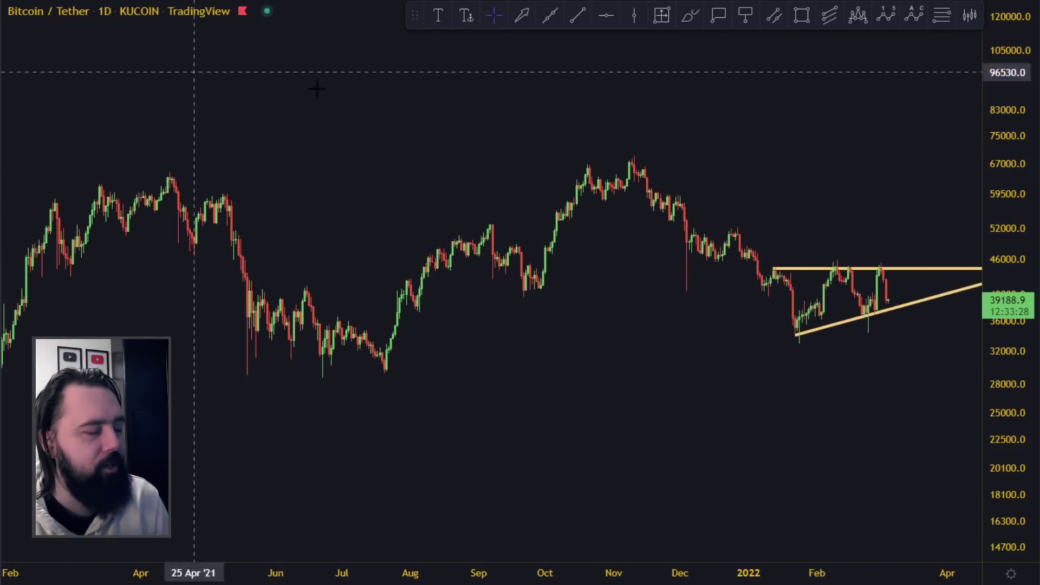
# - Sketch possible breaks above and below the 2022 triangle with Brush strokes and loops, and delete the upper marks
pyautogui.moveTo(786, 123); pyautogui.dragTo(592, 135)
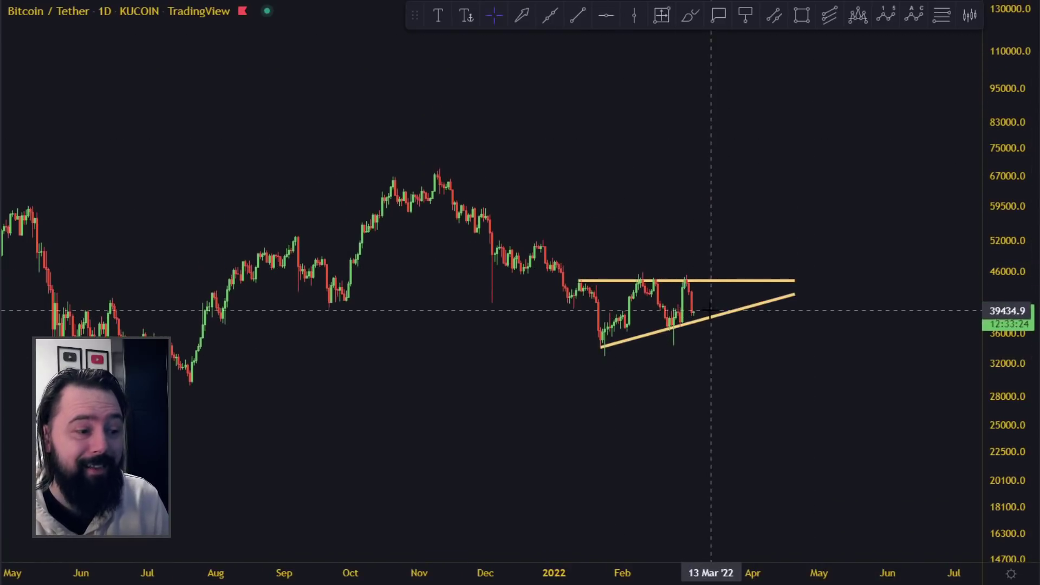
pyautogui.click(689, 15)
pyautogui.moveTo(719, 296); pyautogui.dragTo(752, 238)
pyautogui.hotkey('ctrl', 'z')
pyautogui.hotkey('ctrl', 'z')
pyautogui.moveTo(726, 299)
pyautogui.mouseDown()
pyautogui.moveTo(745, 338)
pyautogui.moveTo(779, 339)
pyautogui.moveTo(752, 320)
pyautogui.mouseUp()
pyautogui.moveTo(726, 286); pyautogui.dragTo(737, 265)
pyautogui.moveTo(730, 236)
pyautogui.mouseDown()
pyautogui.moveTo(760, 261)
pyautogui.moveTo(730, 240)
pyautogui.mouseUp()
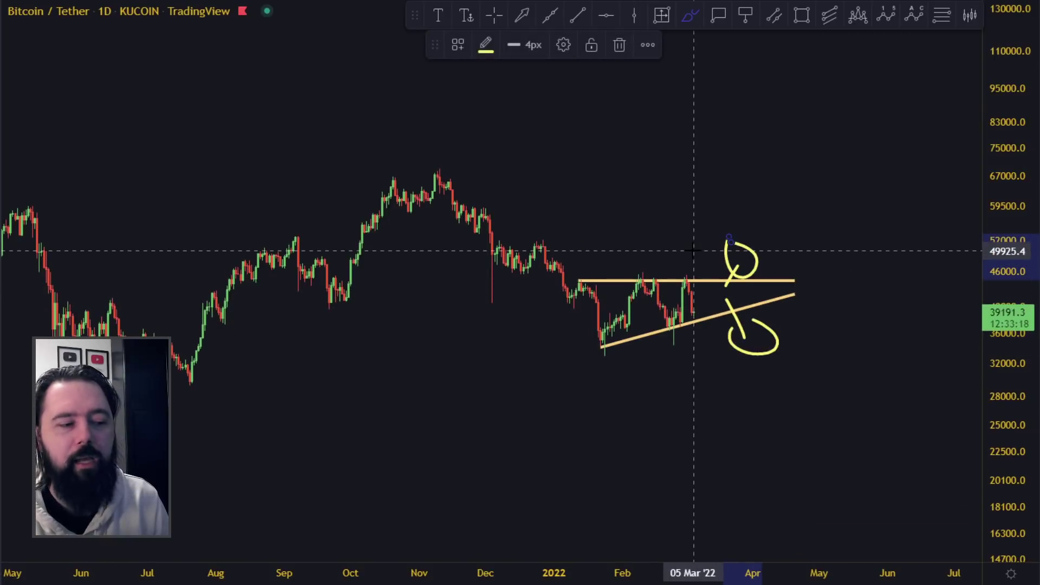
pyautogui.press('Delete')
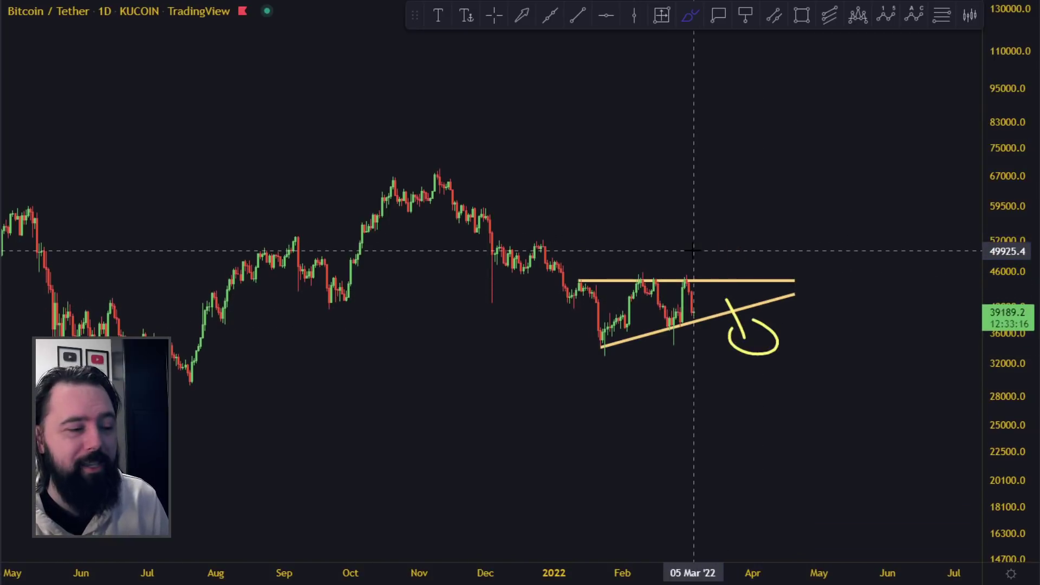
# - Draw a descending trend line from the November 2021 peak at 69028 across the triangle to about 22900 in mid-May 2022
pyautogui.click(439, 170)
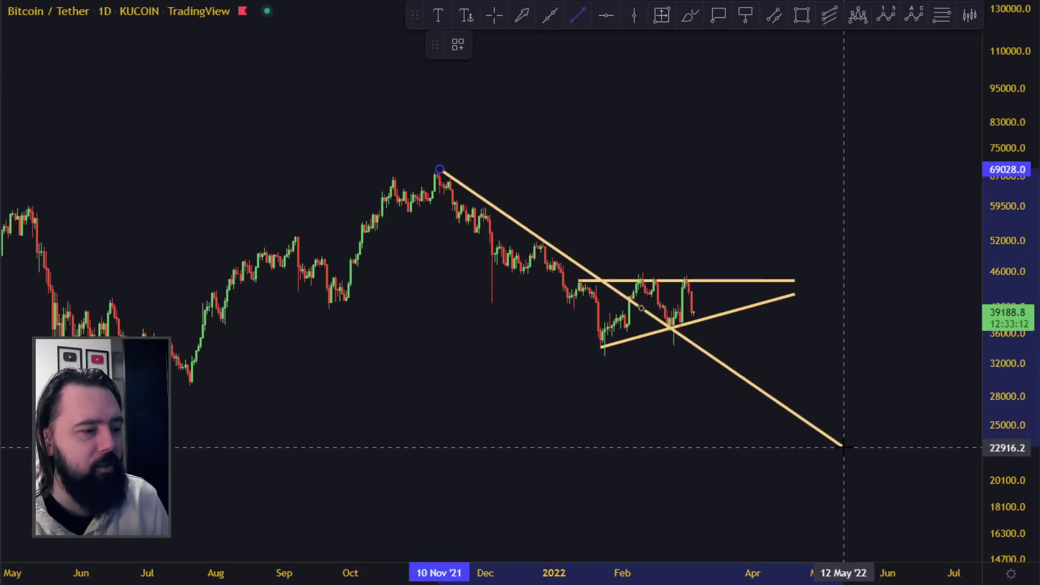
pyautogui.click(843, 447)
pyautogui.click(794, 247)
pyautogui.moveTo(735, 202); pyautogui.dragTo(849, 167)
pyautogui.scroll(2, 821, 236)
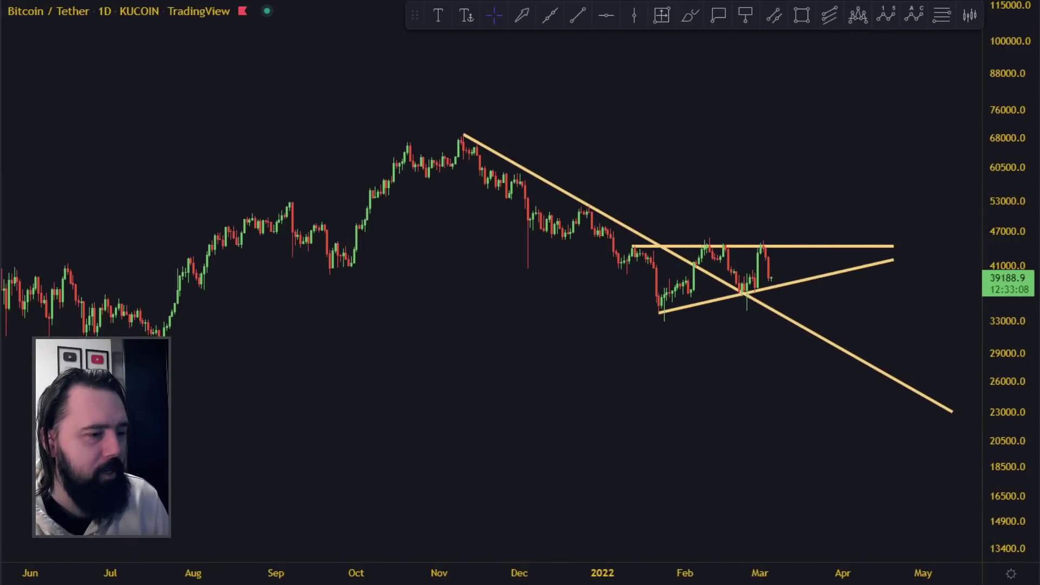
# - Clear the existing drawings and draw a descending trend line from the November 2021 peak to mid-April 2022, just above the 26000 level
pyautogui.hotkey('ctrl', 'alt', 'h')
pyautogui.click(577, 17)
pyautogui.click(463, 134)
pyautogui.click(882, 374)
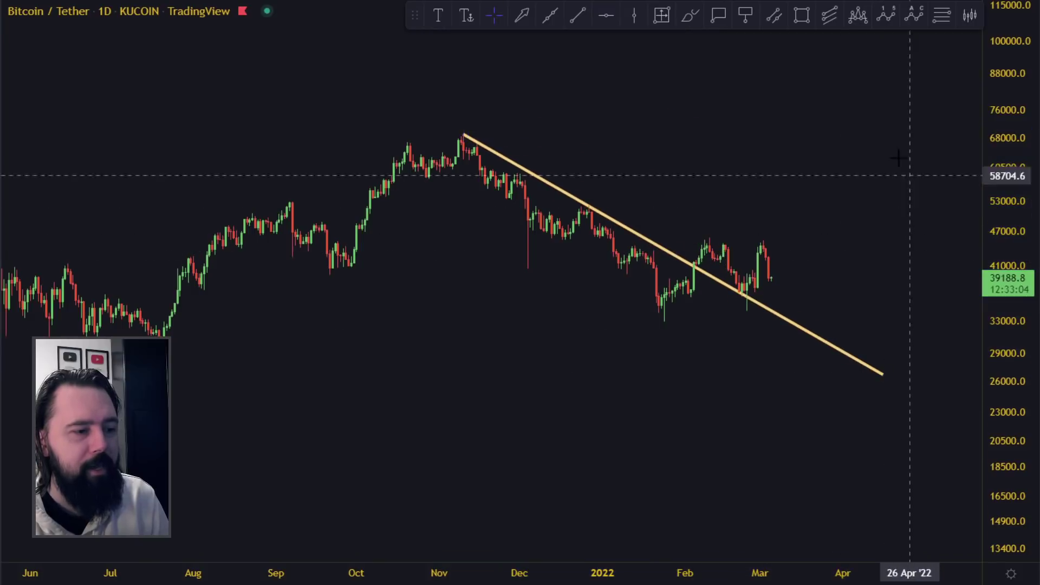
# - Trace the price decline beneath the descending trend line with the Brush and undo the strokes
pyautogui.click(689, 15)
pyautogui.moveTo(484, 176); pyautogui.dragTo(674, 277)
pyautogui.moveTo(655, 250); pyautogui.dragTo(662, 256)
pyautogui.hotkey('ctrl', 'z')
pyautogui.hotkey('ctrl', 'z')
# - Sketch arcs above the trend line falling back to retest it, add an upward arrow toward May, and undo the sketch
pyautogui.moveTo(683, 292)
pyautogui.mouseDown()
pyautogui.moveTo(683, 283)
pyautogui.moveTo(742, 288)
pyautogui.mouseUp()
pyautogui.hotkey('ctrl', 'z')
pyautogui.moveTo(672, 297)
pyautogui.mouseDown()
pyautogui.moveTo(766, 261)
pyautogui.moveTo(814, 327)
pyautogui.moveTo(915, 173)
pyautogui.mouseUp()
pyautogui.moveTo(874, 204); pyautogui.dragTo(819, 178)
pyautogui.hotkey('ctrl', 'z')
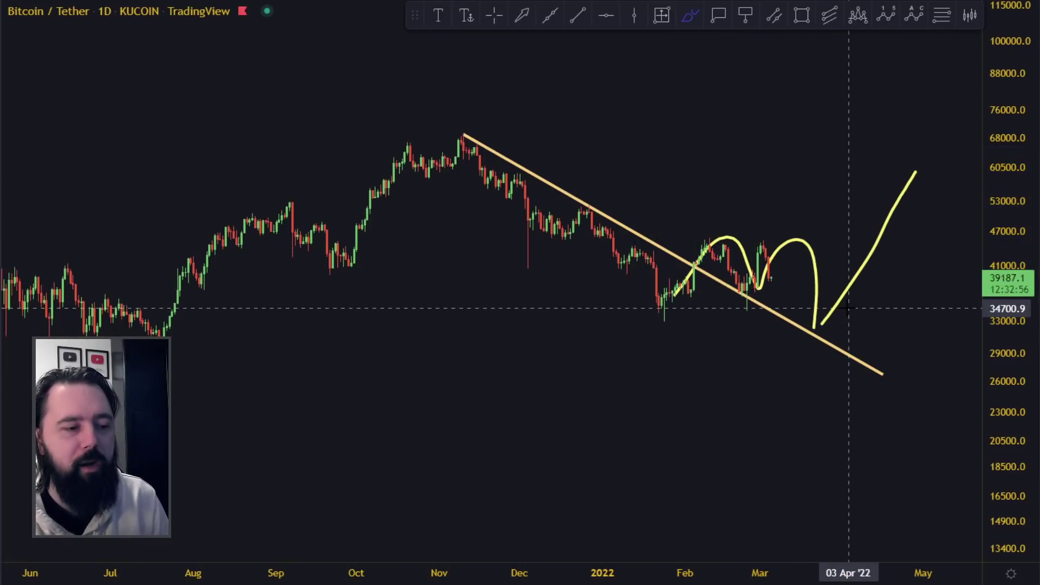
pyautogui.hotkey('ctrl', 'z')
pyautogui.hotkey('ctrl', 'z')
# - Brush a rising support line under the January and February lows, sketch arcs bouncing toward a circled upside target, and undo all but the support line
pyautogui.moveTo(648, 316); pyautogui.dragTo(923, 247)
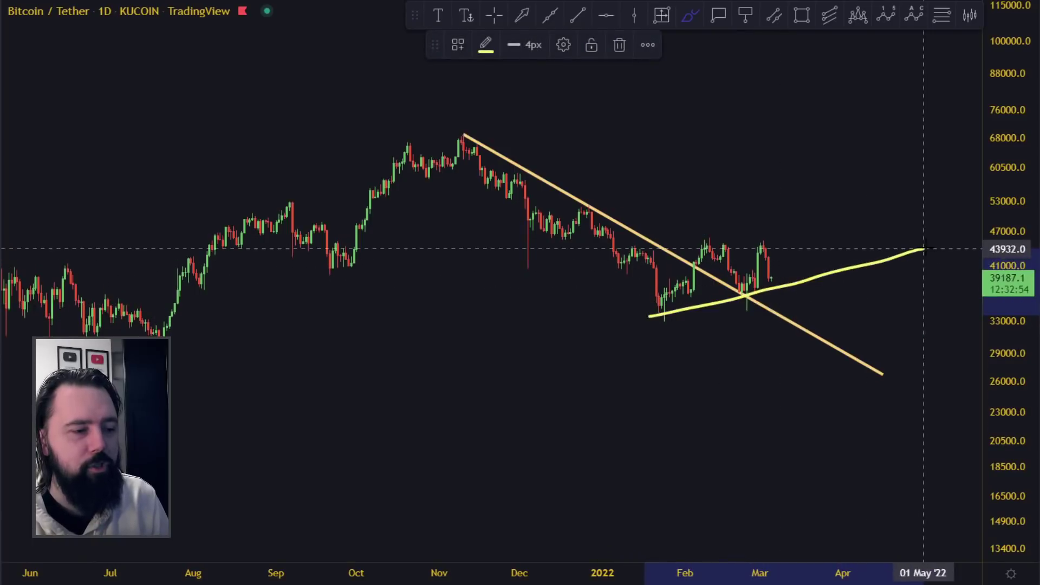
pyautogui.moveTo(671, 309); pyautogui.dragTo(747, 295)
pyautogui.moveTo(821, 266)
pyautogui.mouseDown()
pyautogui.moveTo(915, 163)
pyautogui.moveTo(870, 154)
pyautogui.mouseUp()
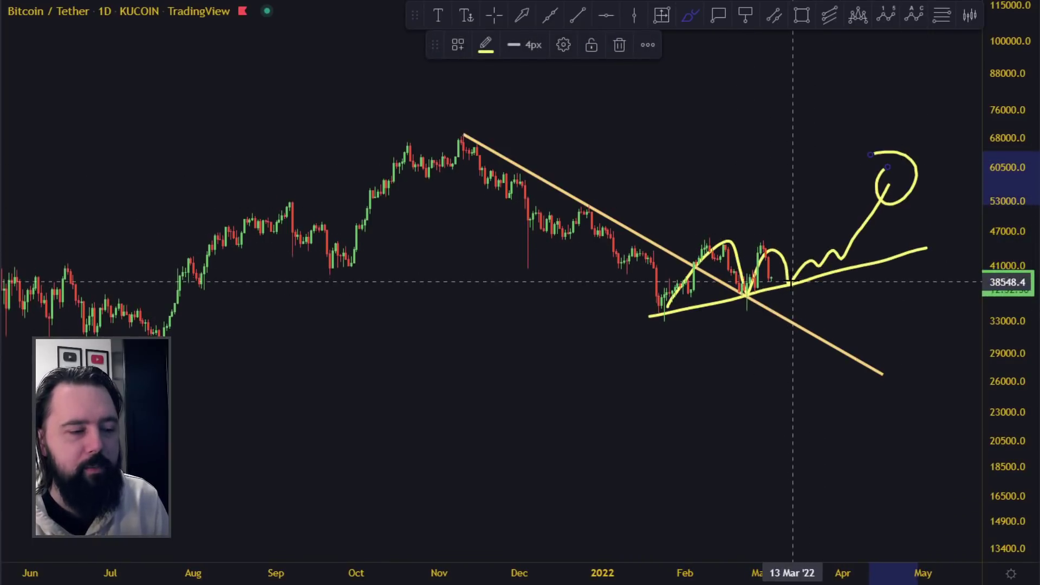
pyautogui.moveTo(789, 276)
pyautogui.mouseDown()
pyautogui.moveTo(795, 327)
pyautogui.moveTo(786, 307)
pyautogui.mouseUp()
pyautogui.hotkey('ctrl', 'z')
pyautogui.hotkey('ctrl', 'z')
pyautogui.hotkey('ctrl', 'z')
pyautogui.hotkey('ctrl', 'z')
pyautogui.hotkey('ctrl', 'z')
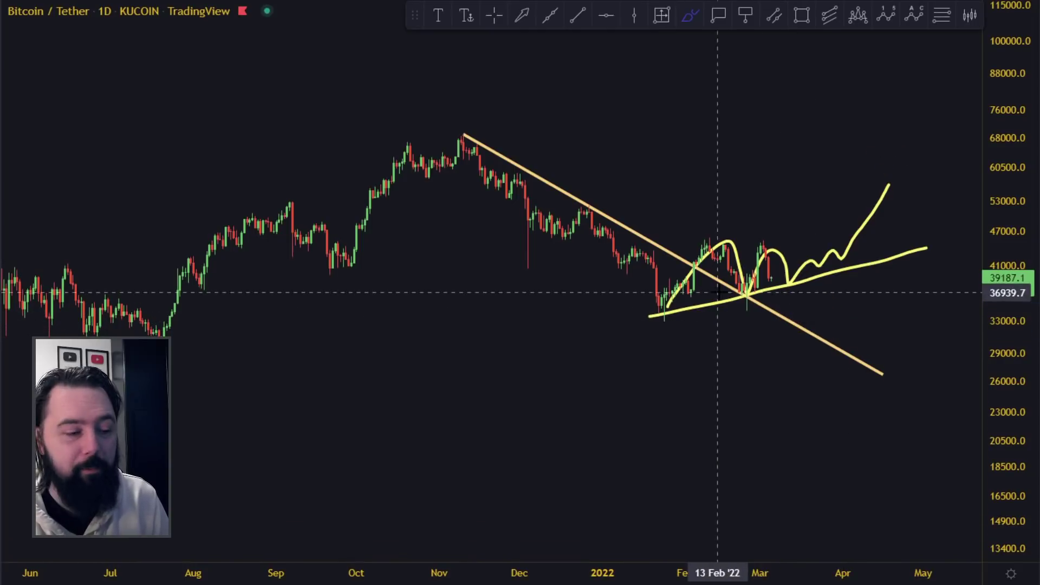
pyautogui.moveTo(739, 277)
pyautogui.mouseDown()
pyautogui.moveTo(744, 306)
pyautogui.moveTo(769, 250)
pyautogui.mouseUp()
pyautogui.hotkey('ctrl', 'z')
pyautogui.hotkey('ctrl', 'z')
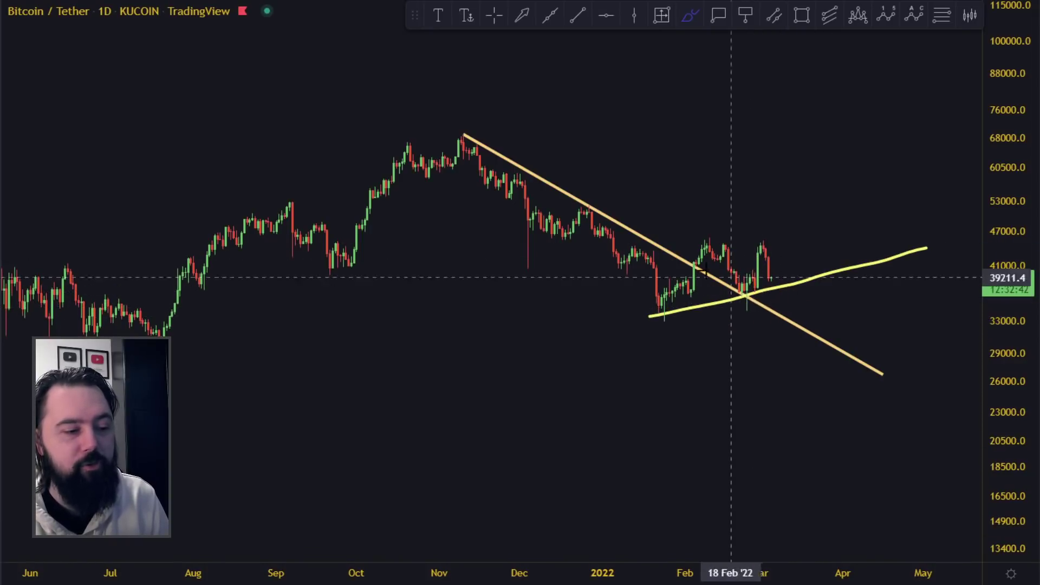
# - Sketch shrinking arcs along the rising support ending in an upward arrow, and draw a horizontal resistance line at about 44800 from 26 Dec '21
pyautogui.moveTo(692, 292)
pyautogui.mouseDown()
pyautogui.moveTo(708, 232)
pyautogui.moveTo(743, 294)
pyautogui.moveTo(821, 265)
pyautogui.moveTo(869, 208)
pyautogui.moveTo(812, 217)
pyautogui.mouseUp()
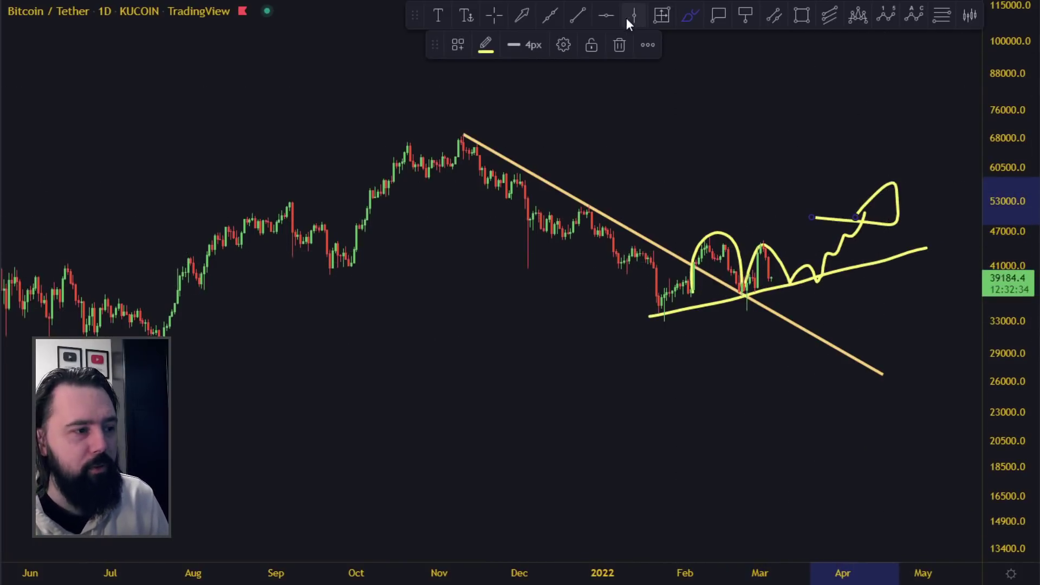
pyautogui.click(578, 16)
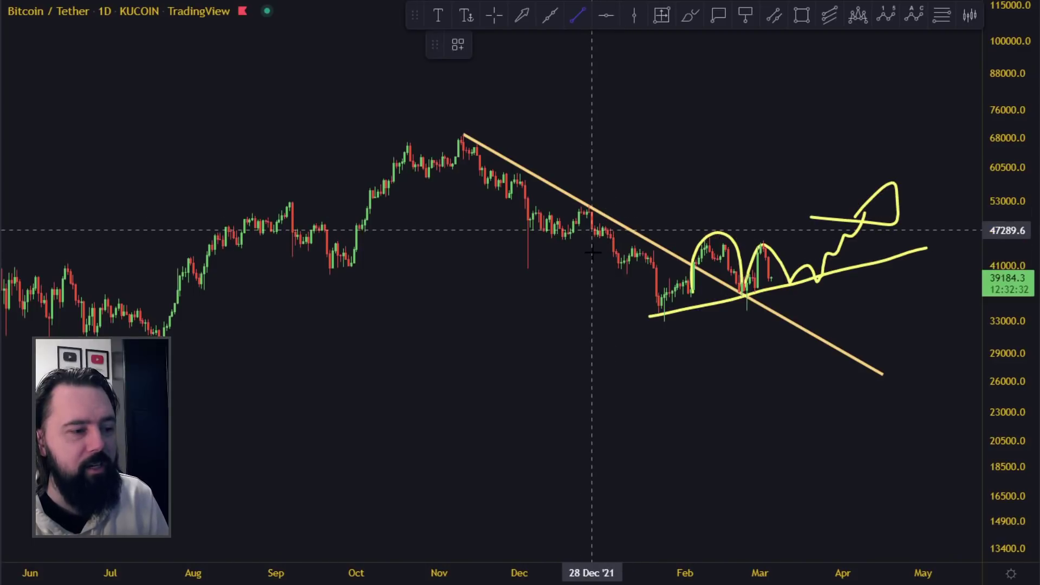
pyautogui.click(586, 247)
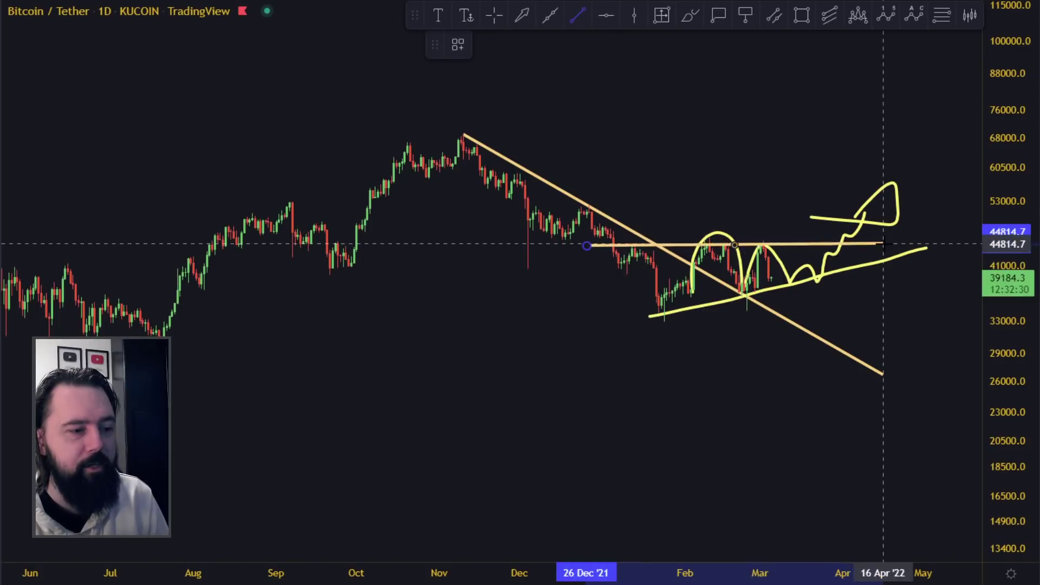
pyautogui.click(899, 246)
# - Retrace the arcs and the resistance line with the Brush, circle the upside target, and remove everything except the descending trend line
pyautogui.click(691, 16)
pyautogui.moveTo(738, 288)
pyautogui.mouseDown()
pyautogui.moveTo(771, 279)
pyautogui.moveTo(819, 286)
pyautogui.moveTo(870, 199)
pyautogui.mouseUp()
pyautogui.moveTo(870, 163); pyautogui.dragTo(817, 202)
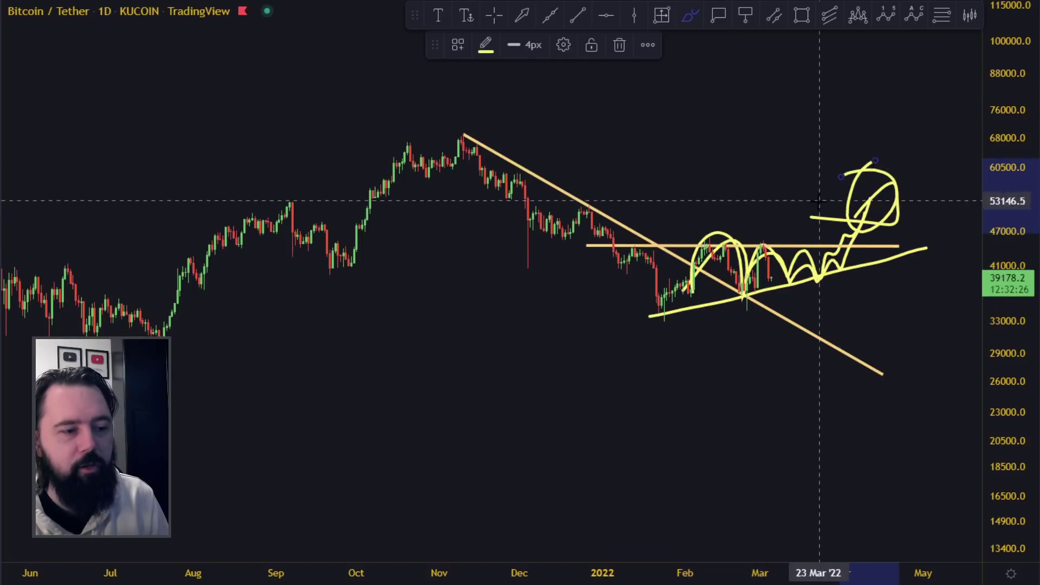
pyautogui.hotkey('ctrl', 'z')
pyautogui.moveTo(592, 249); pyautogui.dragTo(894, 246)
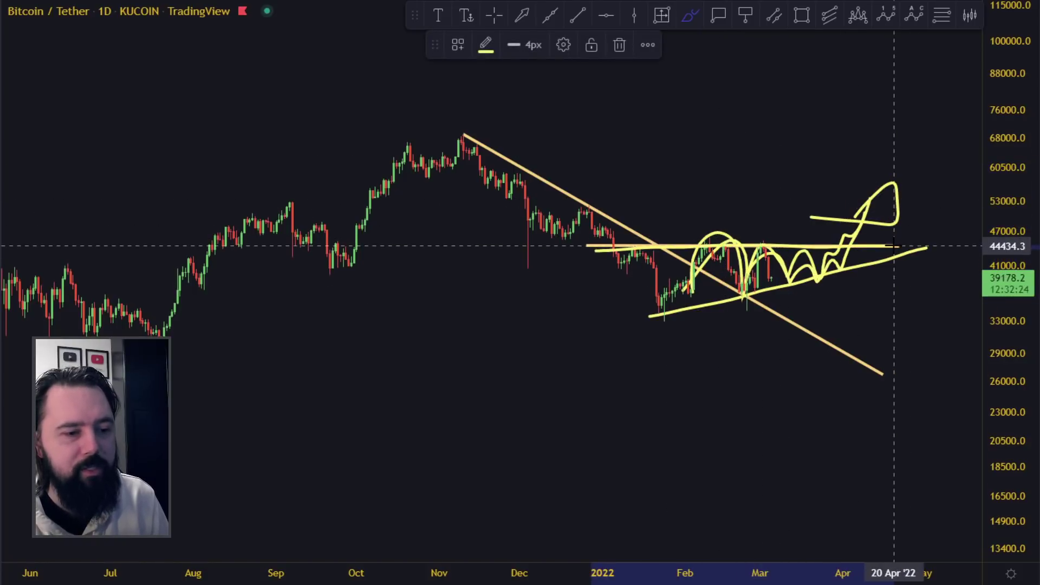
pyautogui.moveTo(861, 179)
pyautogui.mouseDown()
pyautogui.moveTo(842, 206)
pyautogui.moveTo(901, 186)
pyautogui.moveTo(872, 183)
pyautogui.mouseUp()
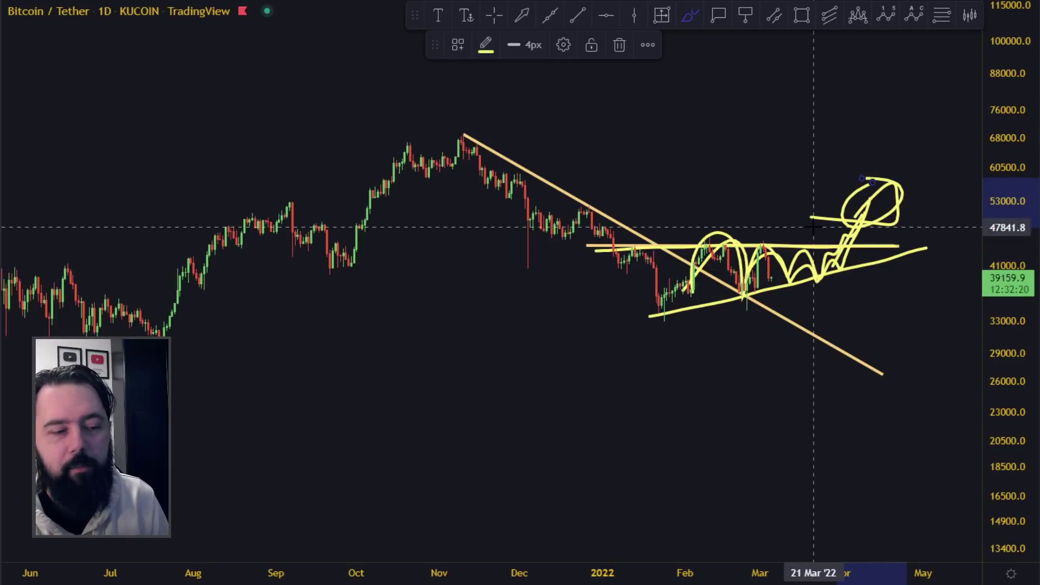
pyautogui.press('Delete')
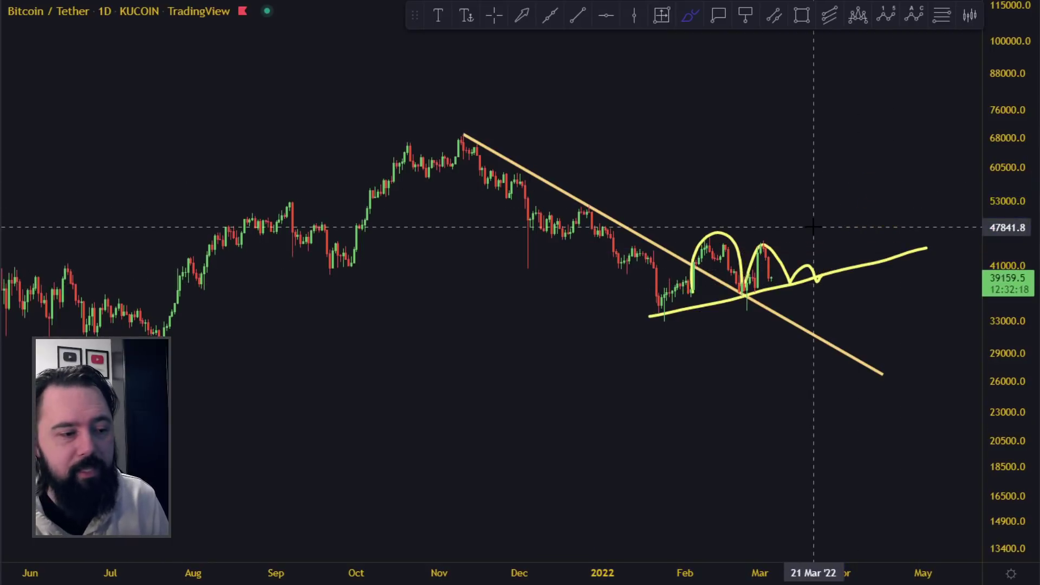
pyautogui.moveTo(772, 280); pyautogui.dragTo(864, 177)
pyautogui.press('Delete')
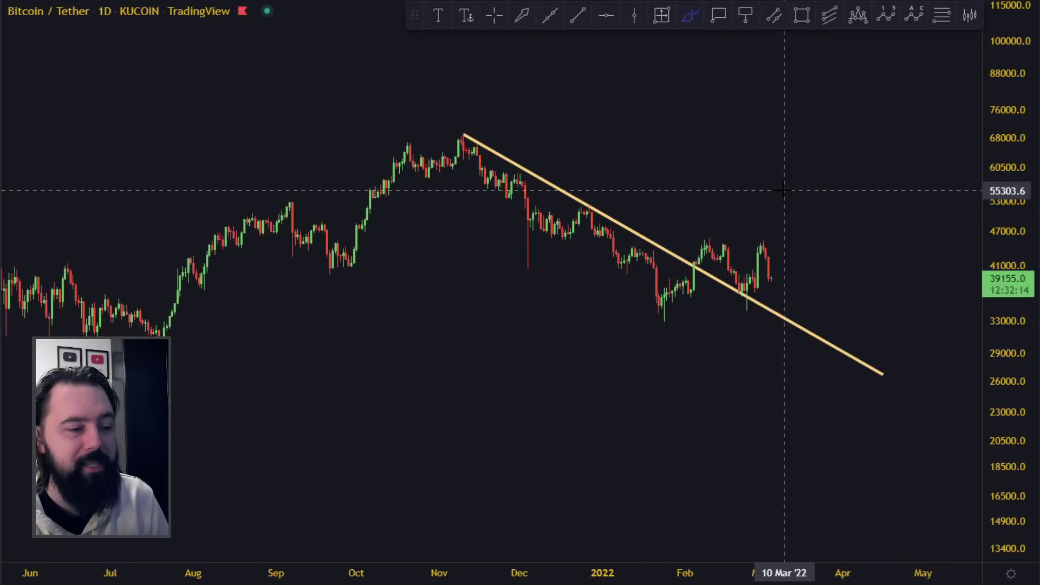
# - Circle the whole decline around the descending trend line with the Brush, trace the fall from the November peak, and delete the strokes
pyautogui.scroll(-3, 783, 191)
pyautogui.moveTo(893, 216)
pyautogui.mouseDown()
pyautogui.moveTo(503, 130)
pyautogui.moveTo(747, 126)
pyautogui.mouseUp()
pyautogui.press('Delete')
pyautogui.moveTo(870, 181)
pyautogui.mouseDown()
pyautogui.moveTo(936, 282)
pyautogui.moveTo(788, 142)
pyautogui.mouseUp()
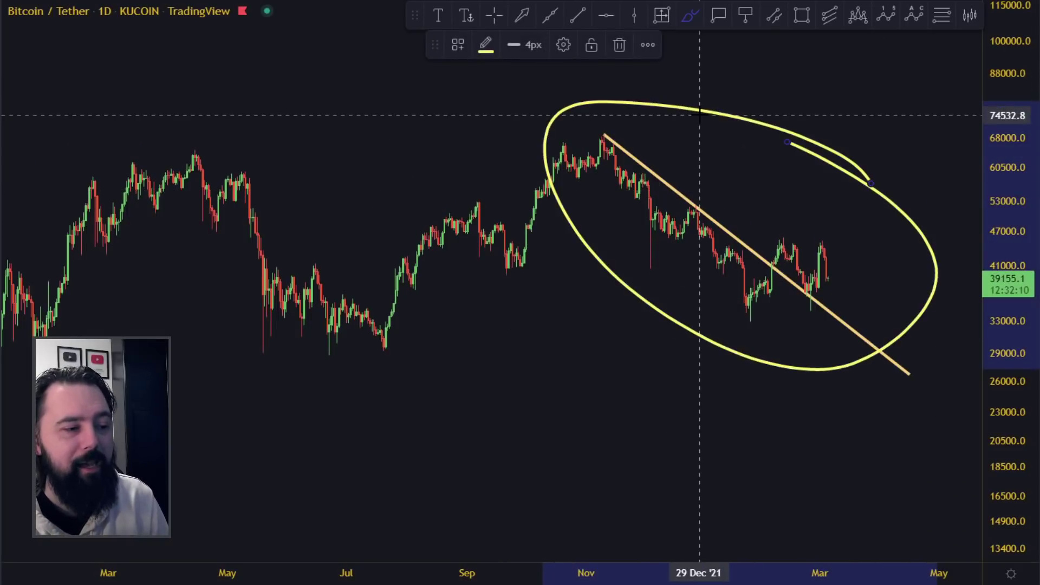
pyautogui.press('Delete')
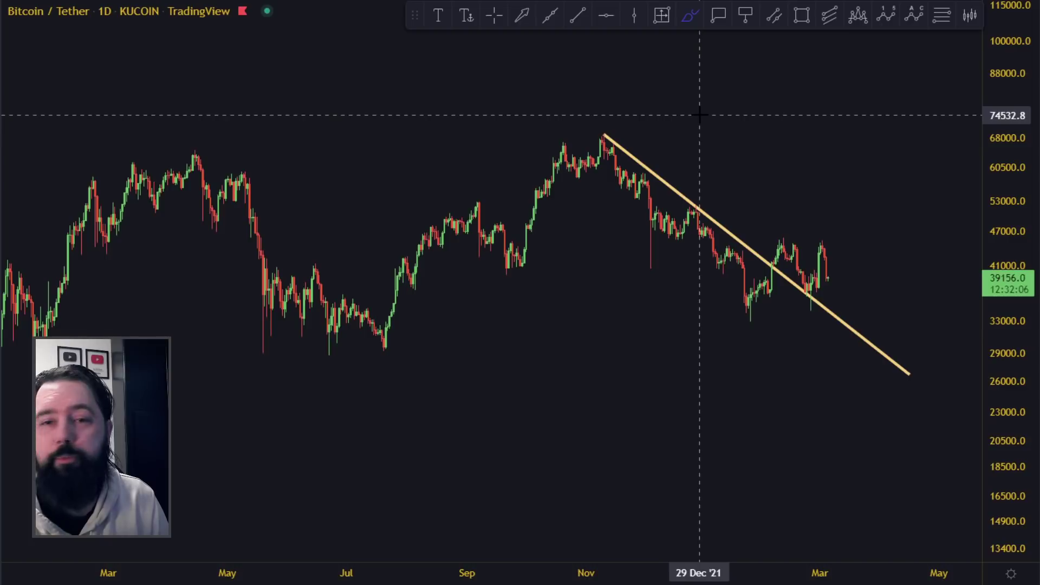
pyautogui.moveTo(595, 138); pyautogui.dragTo(746, 288)
pyautogui.press('Delete')
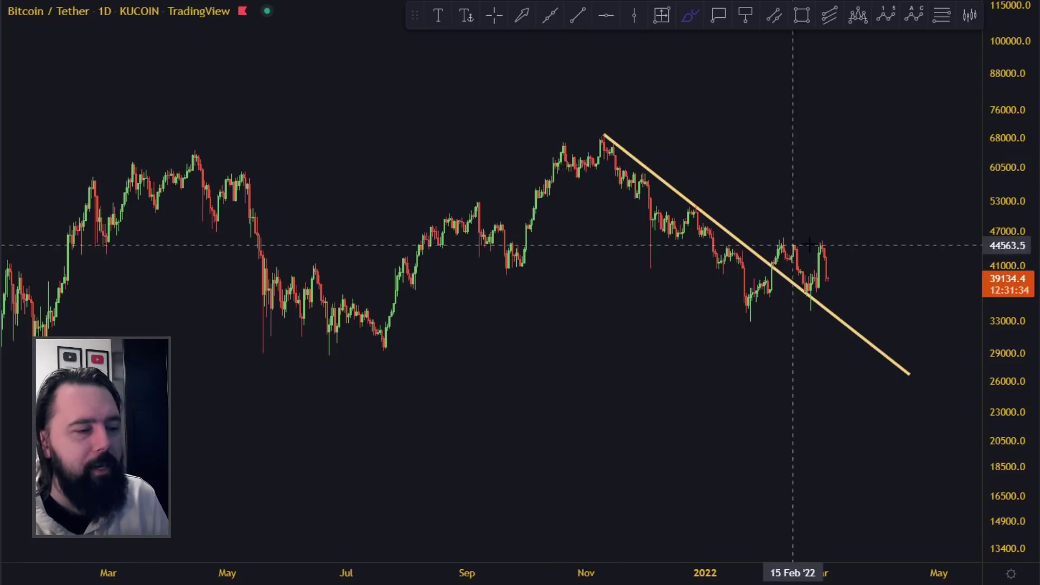
# - Try Brush strokes beside the latest March 2022 candles and across the February–March swings, undoing each one
pyautogui.moveTo(861, 223); pyautogui.dragTo(895, 268)
pyautogui.hotkey('ctrl', 'z')
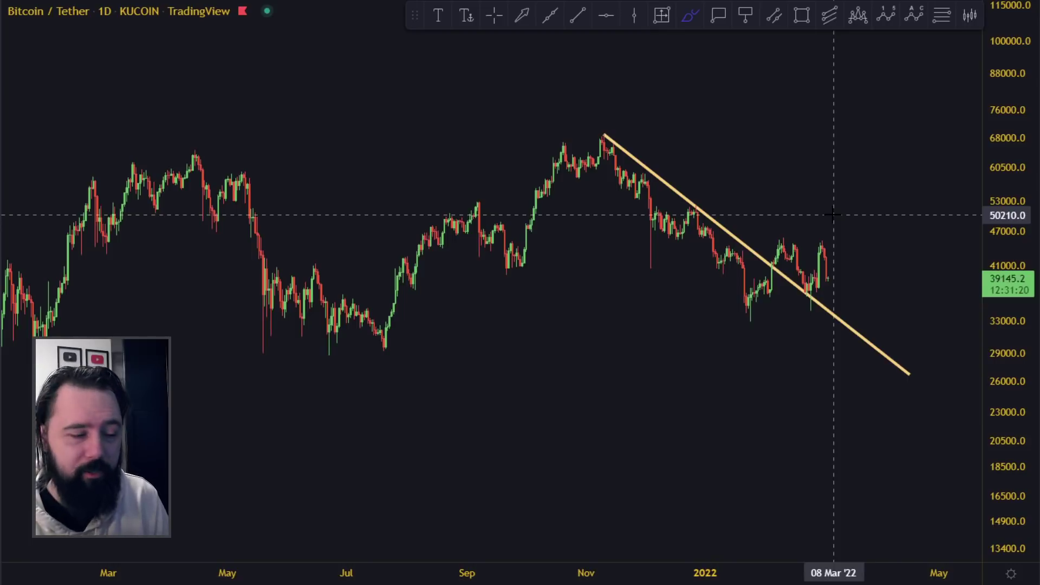
pyautogui.moveTo(896, 255)
pyautogui.mouseDown()
pyautogui.moveTo(791, 325)
pyautogui.moveTo(889, 238)
pyautogui.moveTo(729, 246)
pyautogui.mouseUp()
pyautogui.hotkey('ctrl', 'z')
pyautogui.press('Escape')
pyautogui.click(690, 15)
pyautogui.moveTo(826, 271)
pyautogui.mouseDown()
pyautogui.moveTo(468, 275)
pyautogui.moveTo(778, 304)
pyautogui.mouseUp()
pyautogui.hotkey('ctrl', 'z')
# - Sketch a nearly horizontal resistance line across the highs and a rising support line under the January and February lows with the Brush
pyautogui.moveTo(528, 251); pyautogui.dragTo(660, 258)
pyautogui.hotkey('ctrl', 'z')
pyautogui.moveTo(507, 261); pyautogui.dragTo(784, 266)
pyautogui.moveTo(555, 346)
pyautogui.mouseDown()
pyautogui.moveTo(822, 273)
pyautogui.moveTo(636, 304)
pyautogui.moveTo(728, 294)
pyautogui.mouseUp()
pyautogui.hotkey('ctrl', 'z')
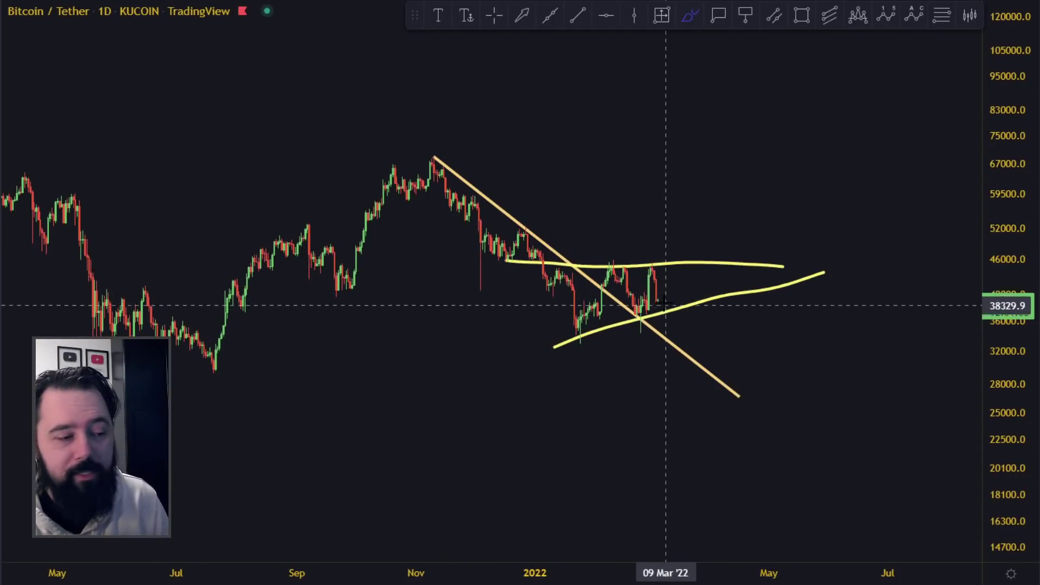
# - Sketch the price breaking below the rising support with the Brush, retrace the support line, and undo the extra downward strokes
pyautogui.moveTo(655, 281); pyautogui.dragTo(685, 329)
pyautogui.moveTo(562, 342)
pyautogui.mouseDown()
pyautogui.moveTo(730, 288)
pyautogui.moveTo(673, 338)
pyautogui.moveTo(778, 381)
pyautogui.mouseUp()
pyautogui.hotkey('ctrl', 'z')
pyautogui.hotkey('ctrl', 'z')
pyautogui.moveTo(471, 167); pyautogui.dragTo(766, 406)
pyautogui.hotkey('ctrl', 'z')
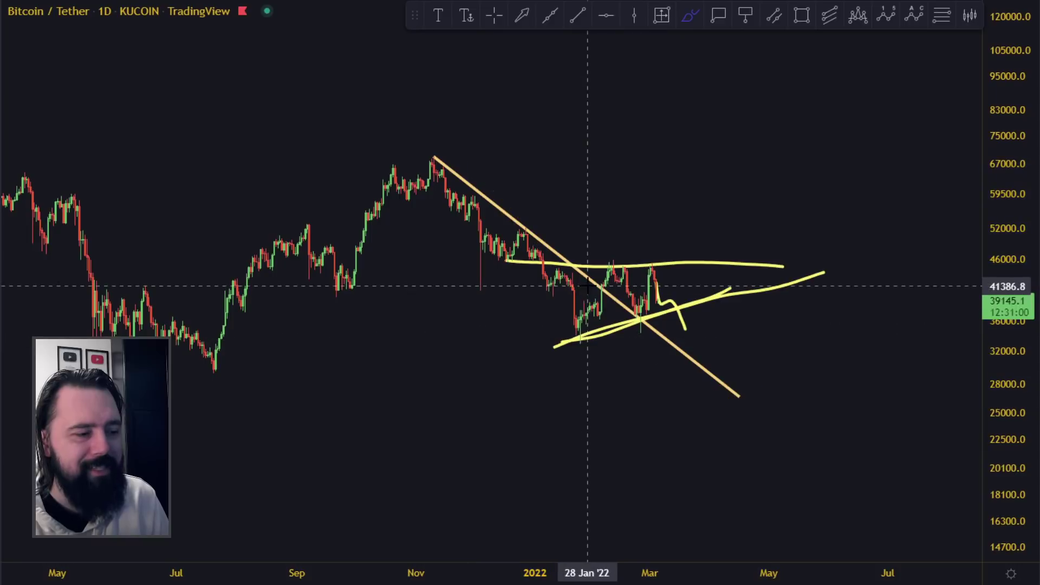
# - Sketch a rising breakout path ending in an arrowhead above the resistance line, and undo it together with the triangle's Brush strokes
pyautogui.moveTo(639, 253); pyautogui.dragTo(868, 135)
pyautogui.moveTo(765, 144)
pyautogui.mouseDown()
pyautogui.moveTo(820, 153)
pyautogui.moveTo(789, 128)
pyautogui.mouseUp()
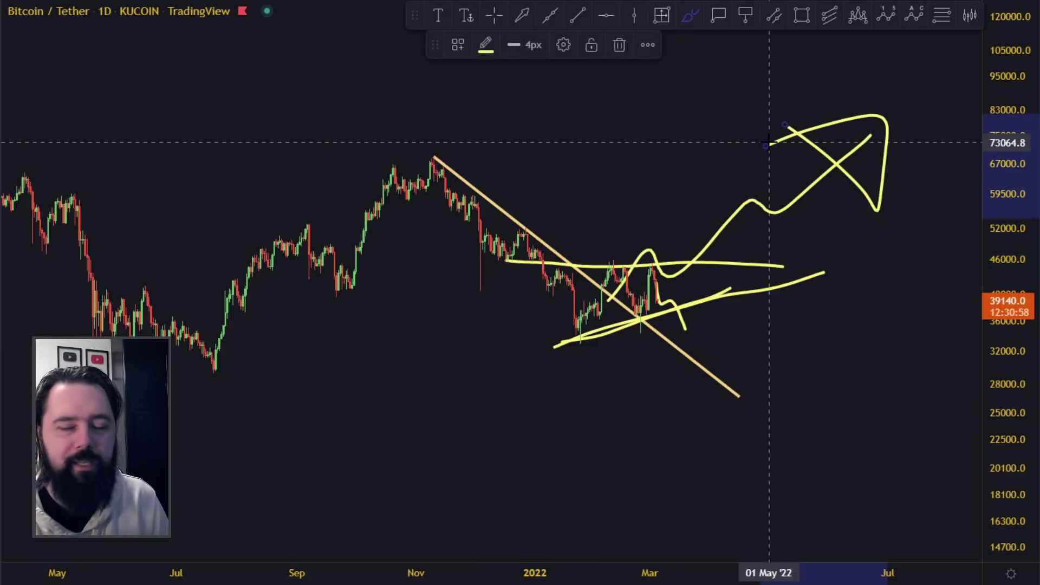
pyautogui.hotkey('ctrl', 'z')
pyautogui.hotkey('ctrl', 'z')
pyautogui.hotkey('ctrl', 'z')
pyautogui.hotkey('ctrl', 'z')
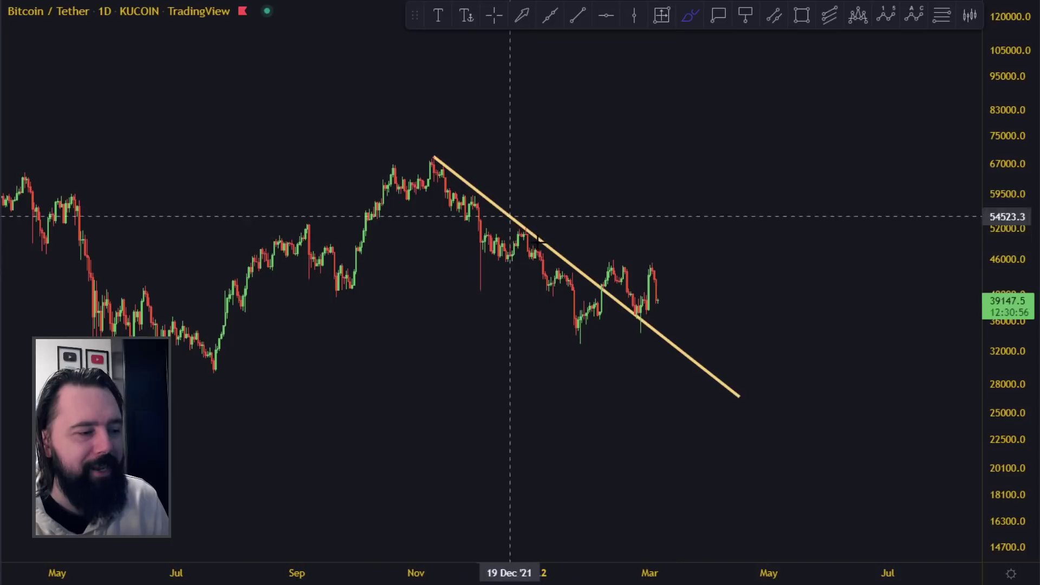
# - Sketch a downward Brush arrow beneath the decline from November to February, and try further strokes past the February lows, undoing those
pyautogui.moveTo(441, 203); pyautogui.dragTo(642, 333)
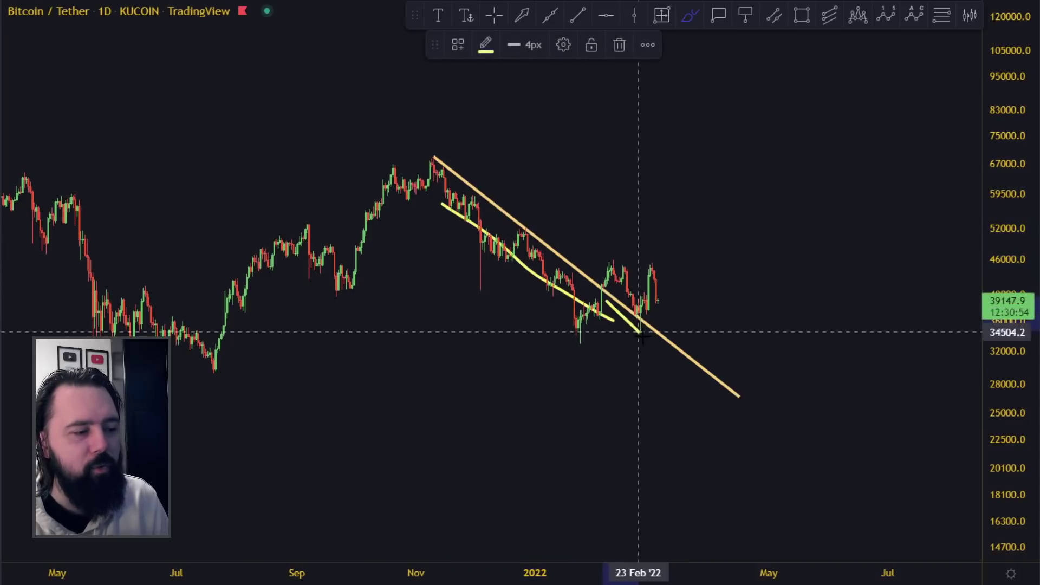
pyautogui.moveTo(639, 268)
pyautogui.mouseDown()
pyautogui.moveTo(762, 366)
pyautogui.moveTo(700, 343)
pyautogui.mouseUp()
pyautogui.hotkey('ctrl', 'z')
pyautogui.hotkey('ctrl', 'z')
pyautogui.moveTo(613, 317)
pyautogui.mouseDown()
pyautogui.moveTo(736, 289)
pyautogui.moveTo(881, 353)
pyautogui.moveTo(931, 352)
pyautogui.mouseUp()
pyautogui.hotkey('ctrl', 'z')
# - Sketch a falling zigzag price path from March into June with descending Brush lines along it, and undo the last extra stroke
pyautogui.moveTo(636, 297); pyautogui.dragTo(831, 374)
pyautogui.moveTo(657, 295); pyautogui.dragTo(849, 411)
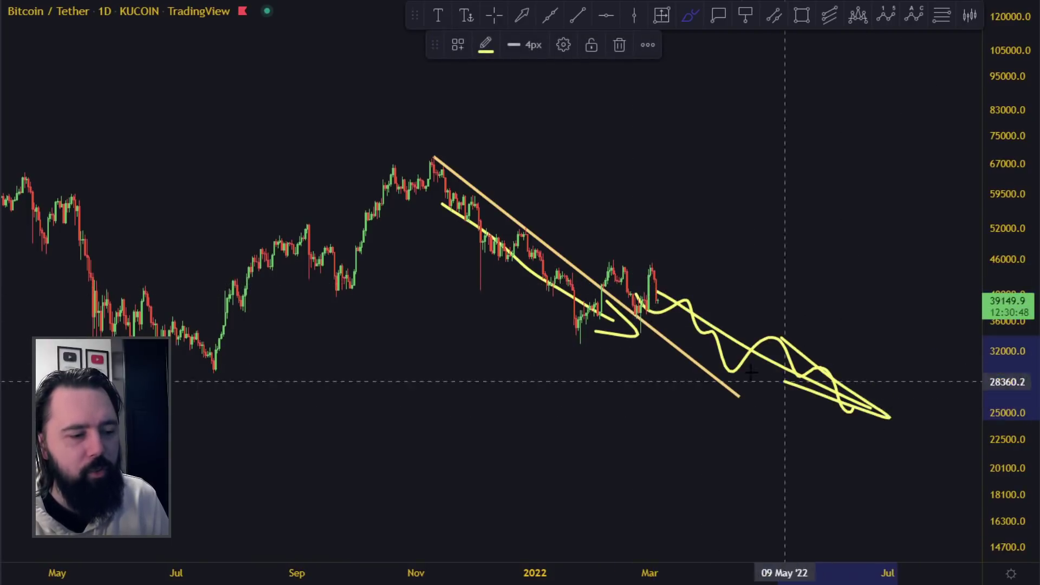
pyautogui.moveTo(649, 324); pyautogui.dragTo(817, 450)
pyautogui.moveTo(635, 254); pyautogui.dragTo(891, 429)
pyautogui.hotkey('ctrl', 'z')
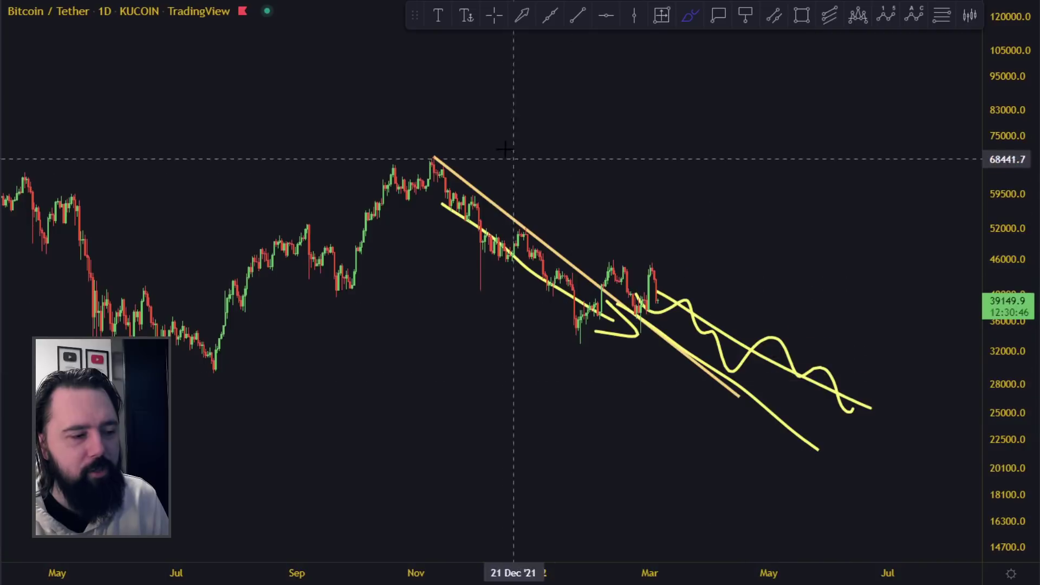
# - Sketch three parallel descending Brush lines beyond the trend line, and draw a wavy sideways price path crossing them
pyautogui.moveTo(500, 144); pyautogui.dragTo(841, 394)
pyautogui.moveTo(615, 115); pyautogui.dragTo(937, 368)
pyautogui.moveTo(743, 132); pyautogui.dragTo(954, 287)
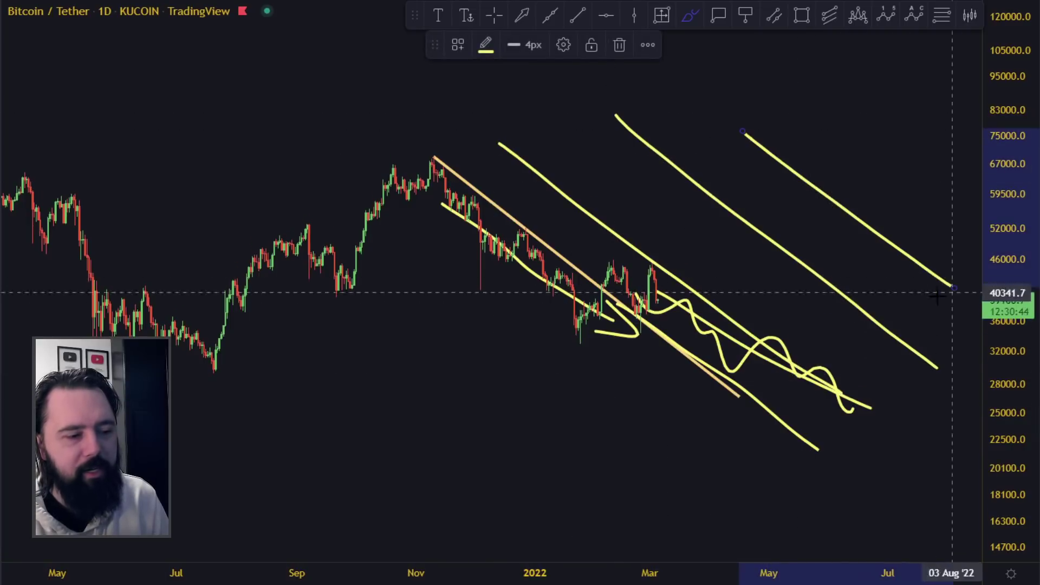
pyautogui.moveTo(612, 333)
pyautogui.mouseDown()
pyautogui.moveTo(671, 304)
pyautogui.moveTo(772, 350)
pyautogui.moveTo(890, 353)
pyautogui.moveTo(977, 338)
pyautogui.mouseUp()
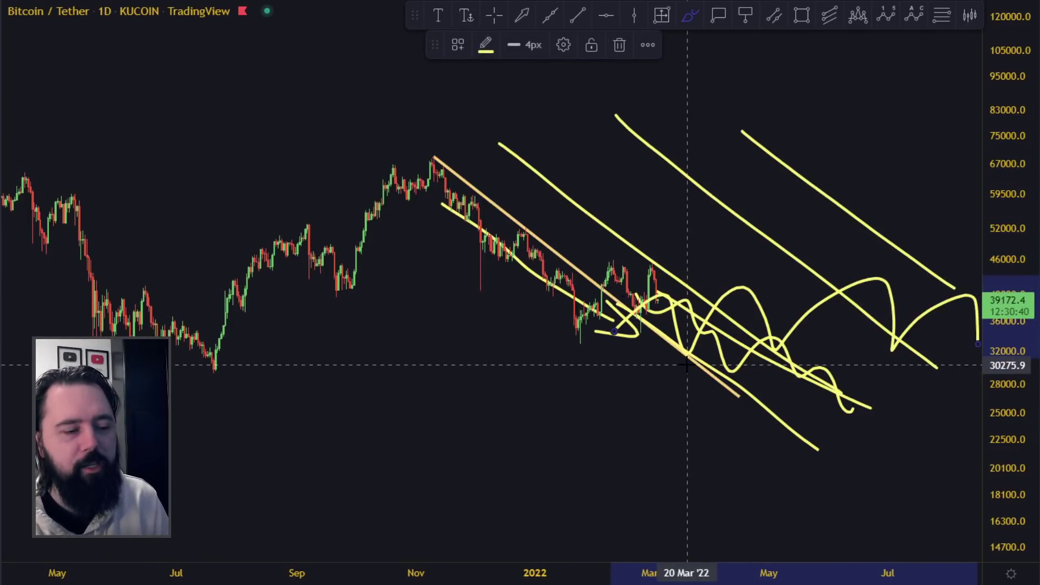
# - Undo the wavy path, try another stroke below it, and undo all Brush strokes around the descending trend line
pyautogui.hotkey('ctrl', 'z')
pyautogui.moveTo(666, 358)
pyautogui.mouseDown()
pyautogui.moveTo(945, 408)
pyautogui.moveTo(1002, 442)
pyautogui.mouseUp()
pyautogui.hotkey('ctrl', 'z')
pyautogui.hotkey('ctrl', 'z')
pyautogui.hotkey('ctrl', 'z')
pyautogui.hotkey('ctrl', 'z')
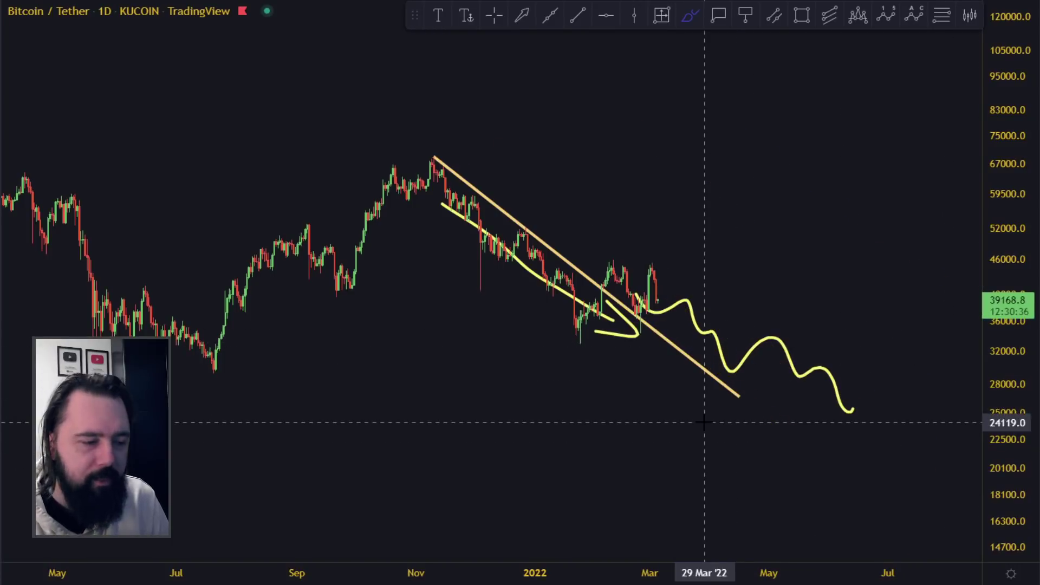
pyautogui.hotkey('ctrl', 'z')
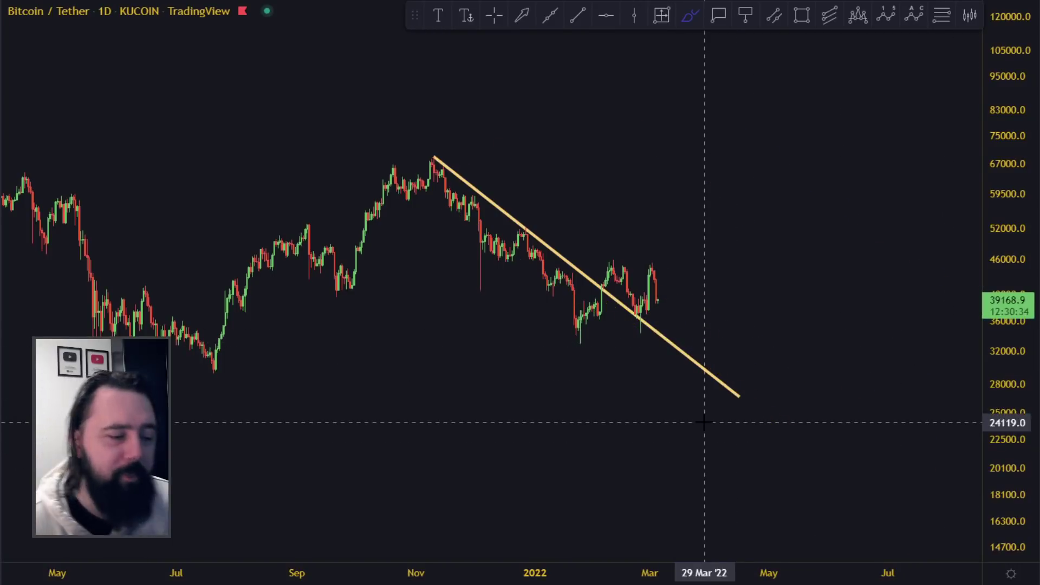
# - Draw a nearly horizontal trend line across the highs from 07 Jan to 12 Jun '22 and a rising one under the lows from 22 Jan to 05 Jun '22
pyautogui.hotkey('alt', 't')
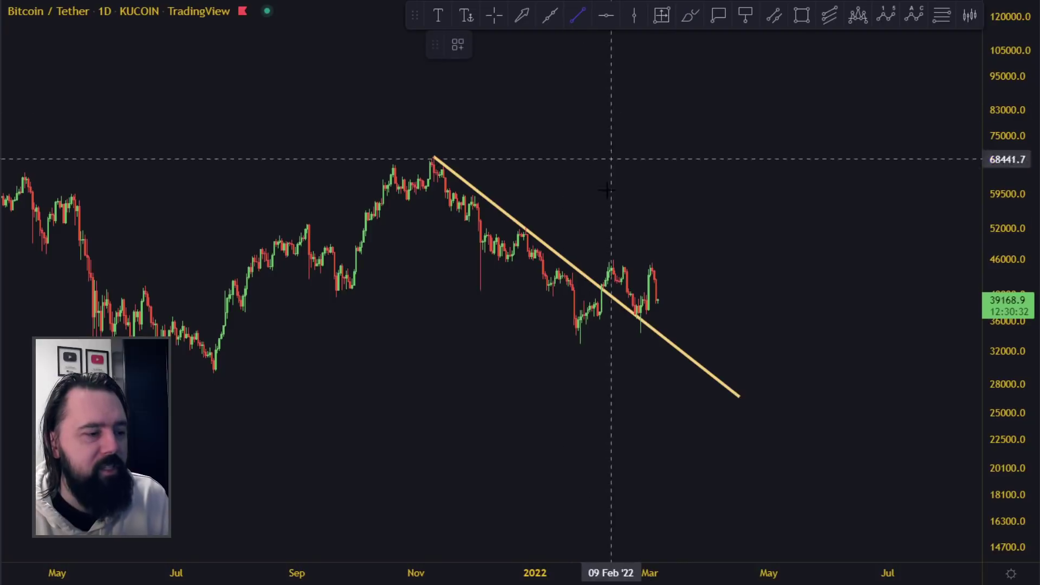
pyautogui.click(547, 262)
pyautogui.click(851, 265)
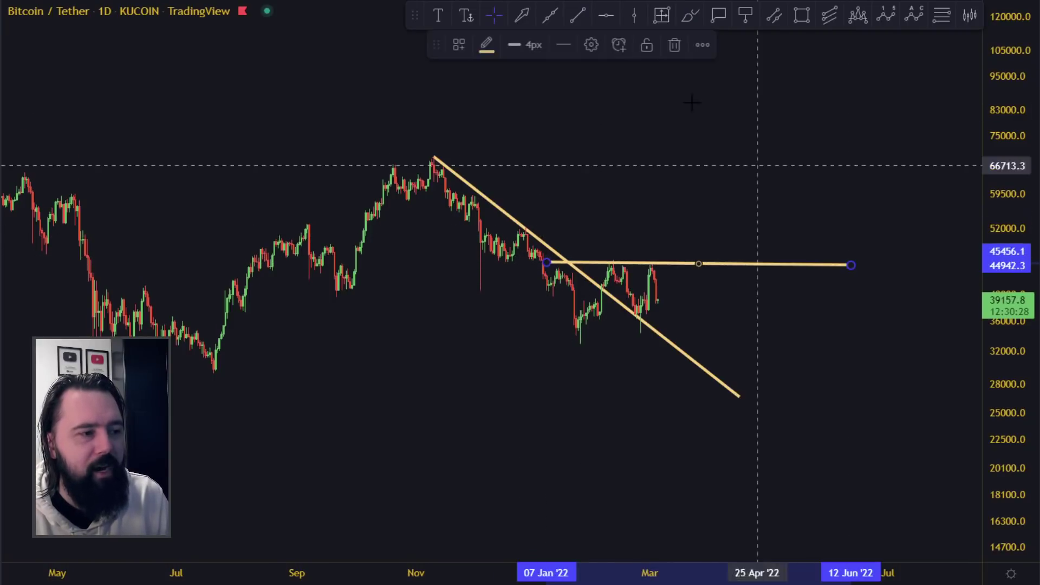
pyautogui.click(577, 15)
pyautogui.click(576, 339)
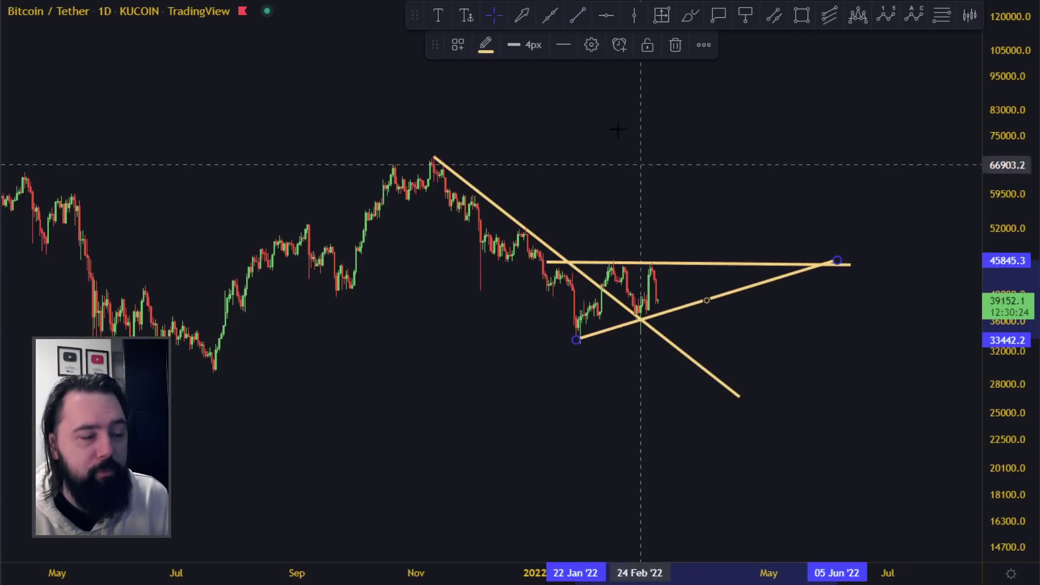
# - Place a green upward arrow crossing the triangle's resistance line in April 2022
pyautogui.click(525, 15)
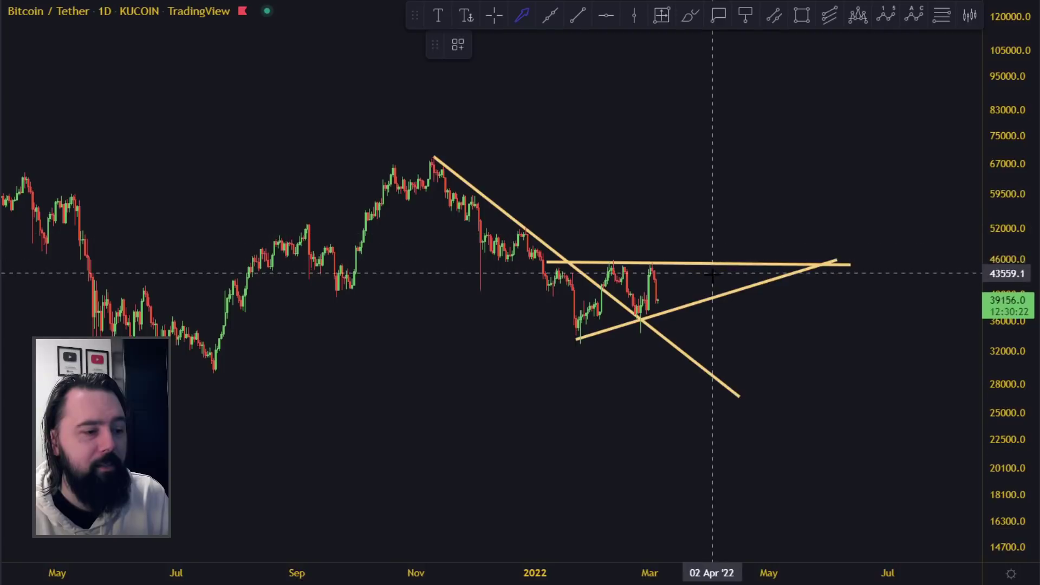
pyautogui.moveTo(710, 277); pyautogui.dragTo(740, 221)
pyautogui.click(852, 145)
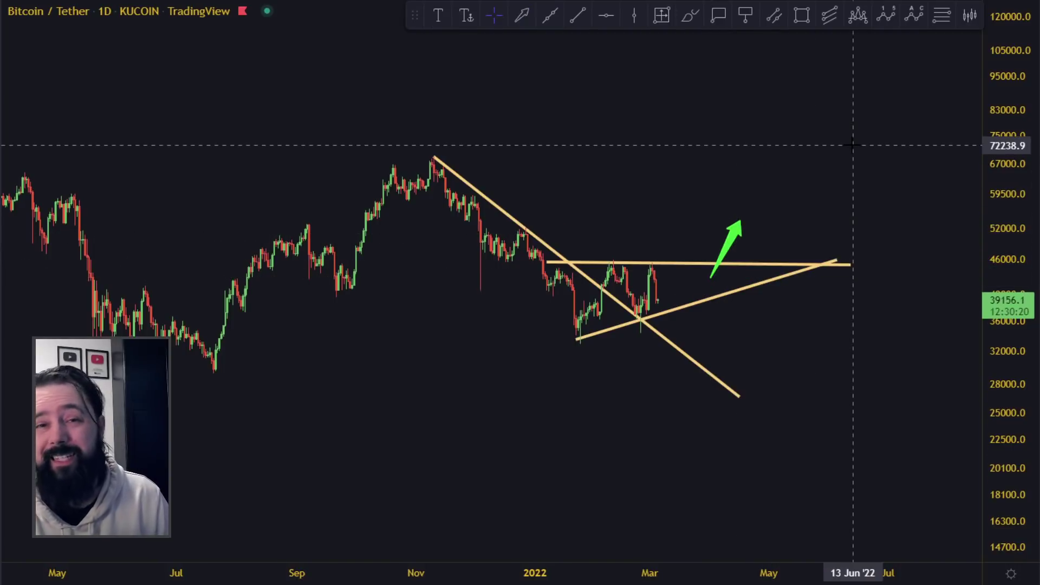
# - Switch the chart to the 1-hour interval and stretch the price scale to examine the candles inside the triangle
pyautogui.scroll(3, 627, 248)
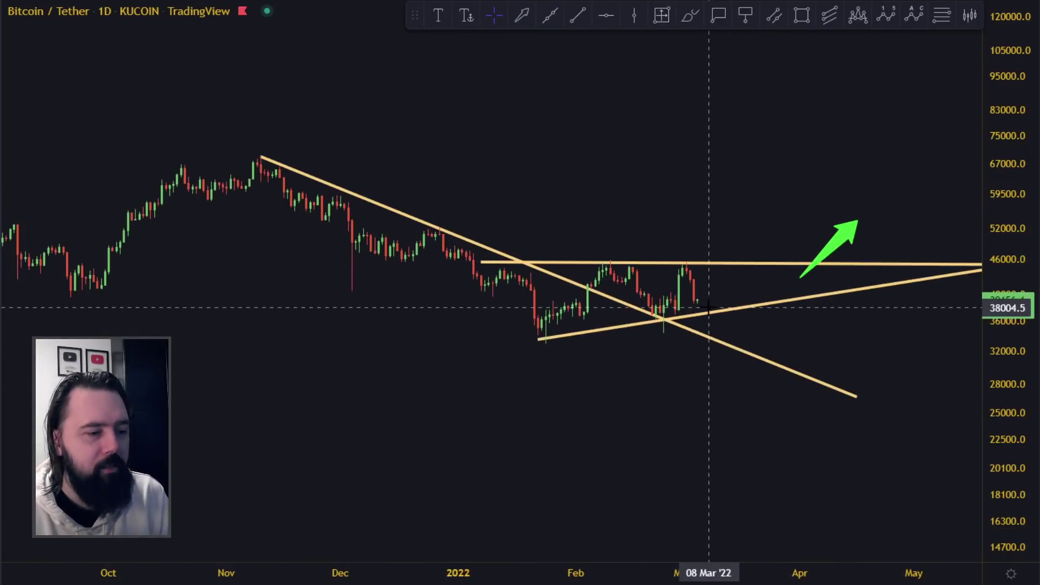
pyautogui.write('60')
pyautogui.press('Return')
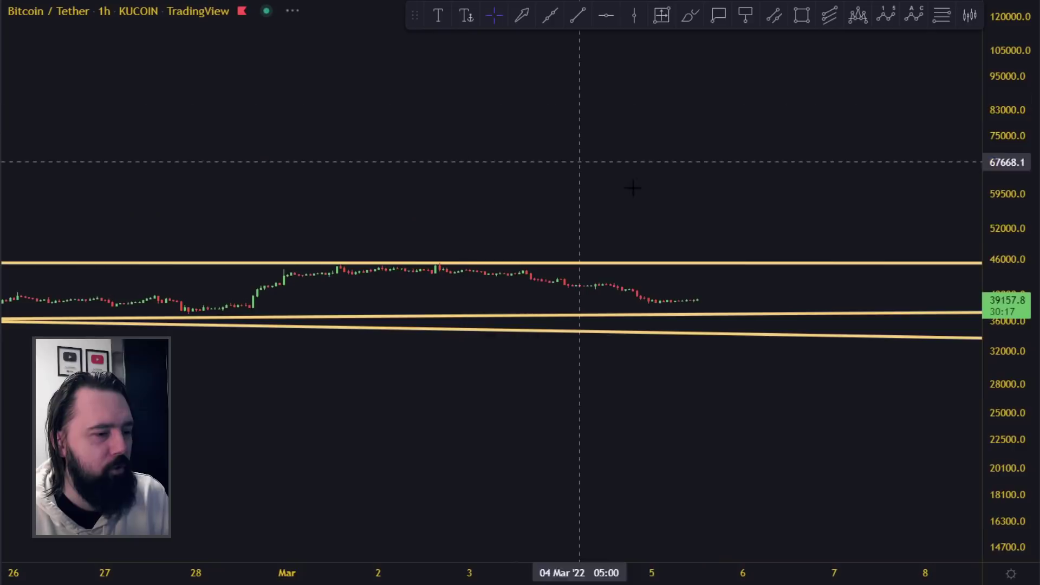
pyautogui.scroll(-5, 908, 255)
pyautogui.moveTo(1004, 338); pyautogui.dragTo(1004, 282)
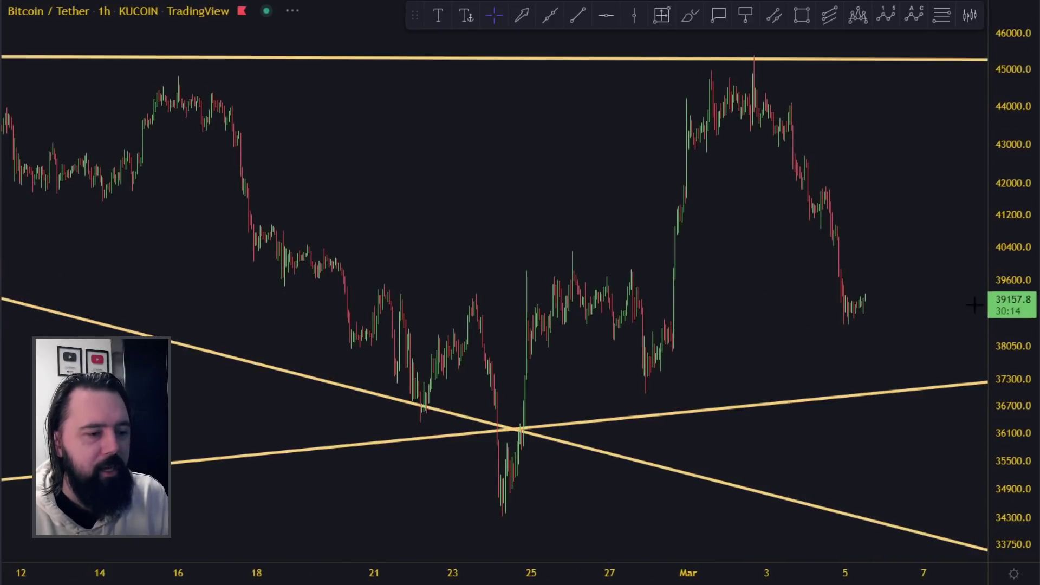
pyautogui.scroll(3, 834, 164)
# - Trace the 28 February rally and the fall to 5 March with the Brush, undoing each stroke
pyautogui.click(689, 15)
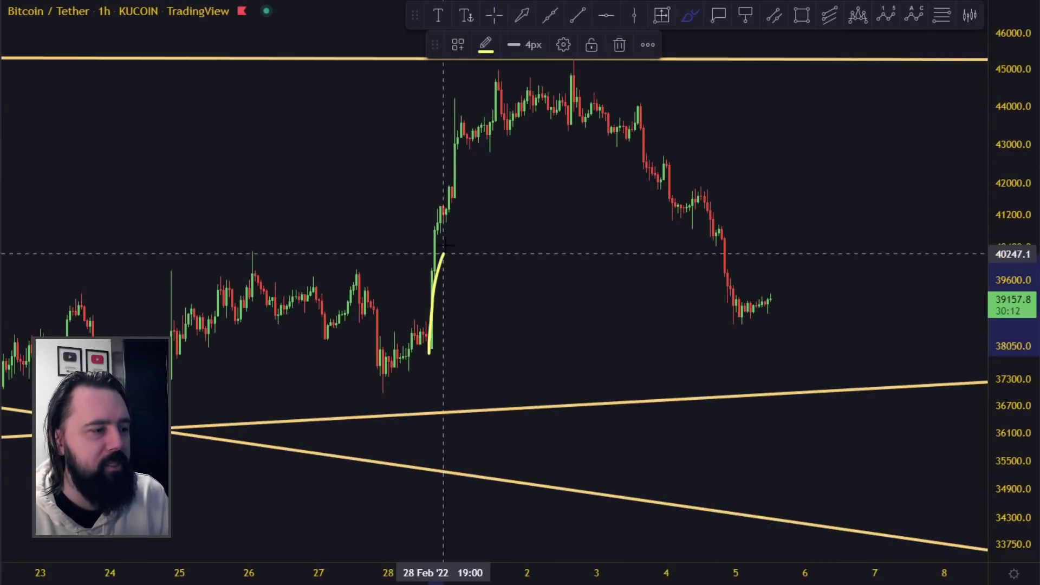
pyautogui.moveTo(610, 96); pyautogui.dragTo(766, 361)
pyautogui.hotkey('ctrl', 'z')
pyautogui.moveTo(432, 106)
pyautogui.mouseDown()
pyautogui.moveTo(392, 202)
pyautogui.moveTo(455, 103)
pyautogui.mouseUp()
pyautogui.hotkey('ctrl', 'z')
pyautogui.moveTo(437, 355)
pyautogui.mouseDown()
pyautogui.moveTo(456, 108)
pyautogui.moveTo(382, 268)
pyautogui.moveTo(420, 94)
pyautogui.mouseUp()
pyautogui.hotkey('ctrl', 'z')
pyautogui.hotkey('ctrl', 'z')
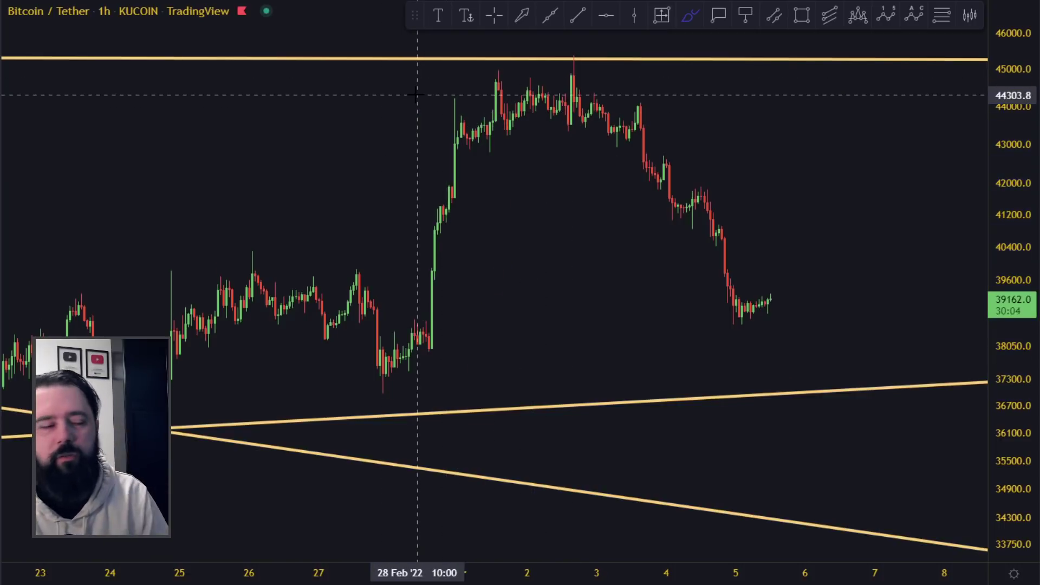
# - Try Brush strokes across the late February to early March swing and around the early March highs, undoing them
pyautogui.scroll(-5, 471, 232)
pyautogui.scroll(3, 547, 260)
pyautogui.moveTo(691, 349)
pyautogui.mouseDown()
pyautogui.moveTo(689, 301)
pyautogui.moveTo(772, 78)
pyautogui.moveTo(905, 310)
pyautogui.mouseUp()
pyautogui.hotkey('ctrl', 'z')
pyautogui.hotkey('ctrl', 'z')
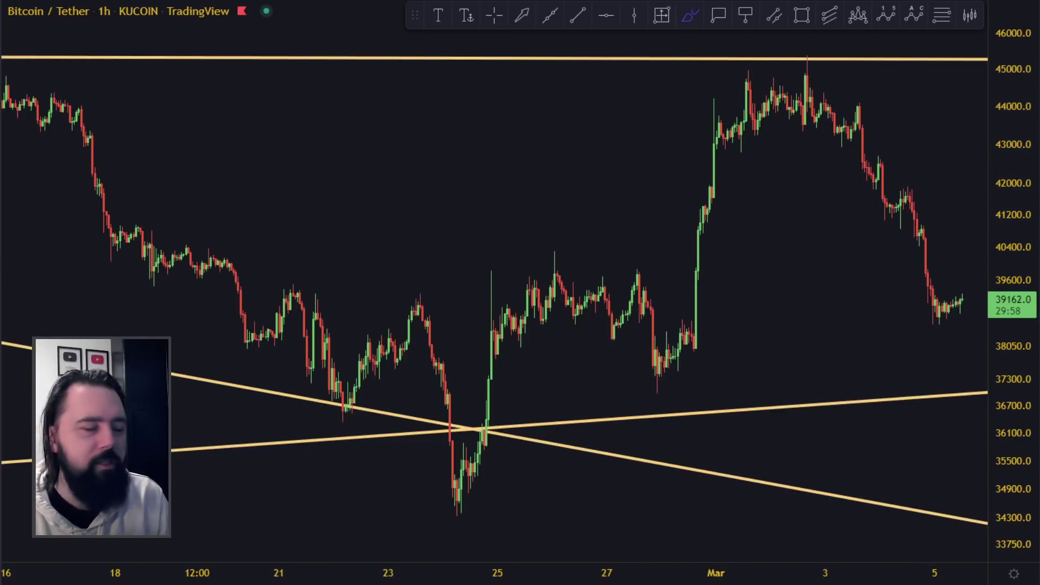
pyautogui.moveTo(760, 108)
pyautogui.mouseDown()
pyautogui.moveTo(826, 31)
pyautogui.moveTo(791, 19)
pyautogui.moveTo(816, 54)
pyautogui.mouseUp()
pyautogui.hotkey('ctrl', 'z')
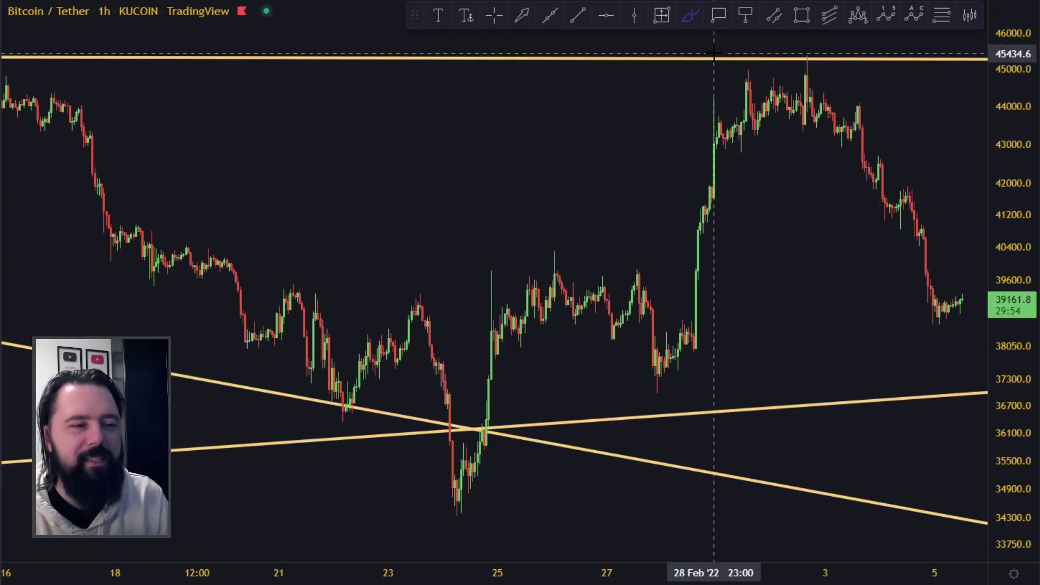
# - Return the chart to the daily interval and examine the triangle with its upward arrow
pyautogui.hotkey('ctrl', 'z')
pyautogui.hotkey('ctrl', 'z')
pyautogui.hotkey('ctrl', 'z')
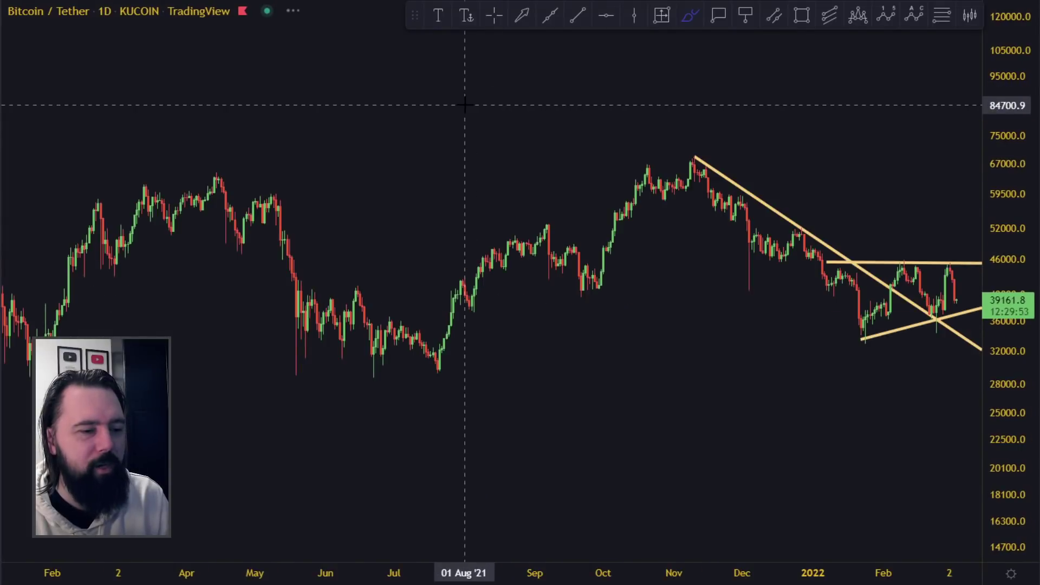
pyautogui.scroll(5, 596, 165)
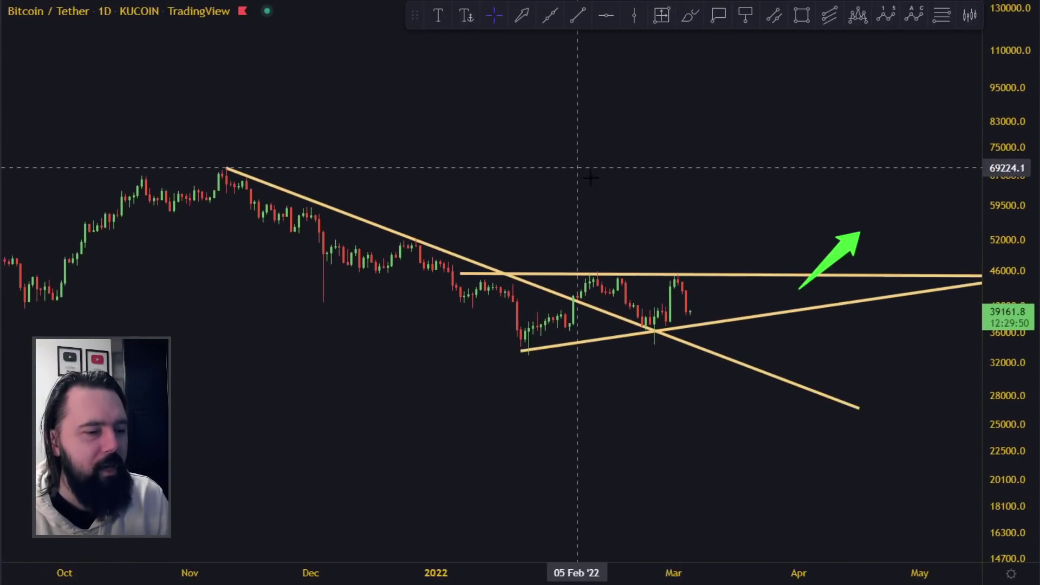
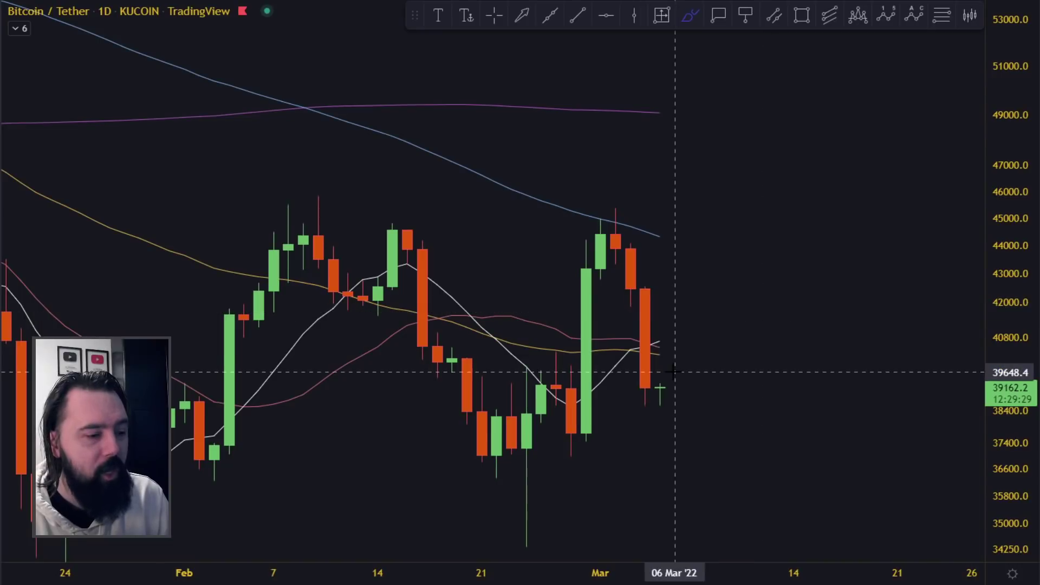
# - Sketch a bounce from the 5 March candle up through the moving averages with the Brush and circle its target
pyautogui.hotkey('ctrl', 'z')
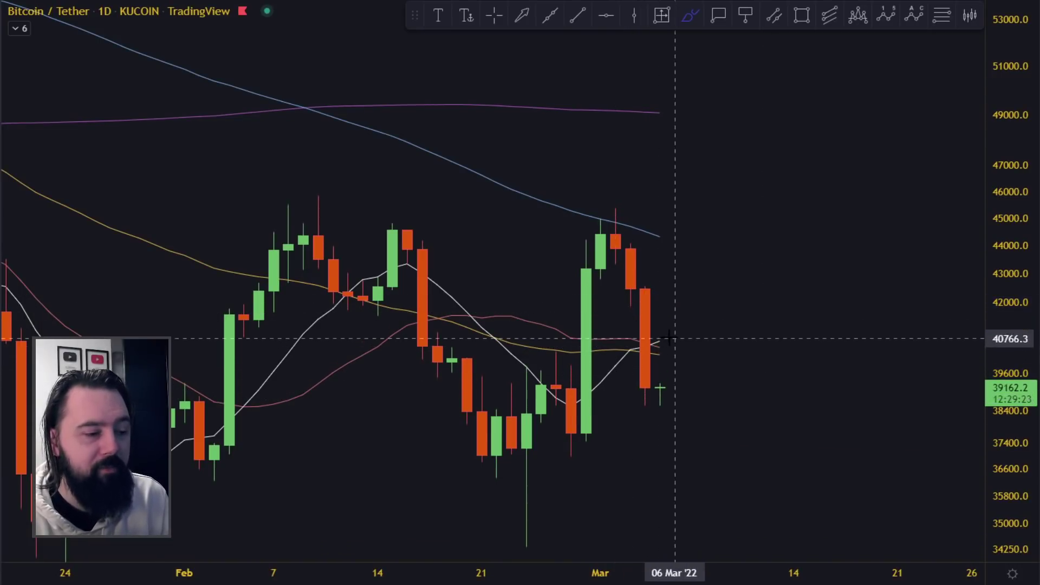
pyautogui.moveTo(659, 387)
pyautogui.mouseDown()
pyautogui.moveTo(660, 325)
pyautogui.moveTo(647, 324)
pyautogui.moveTo(670, 309)
pyautogui.mouseUp()
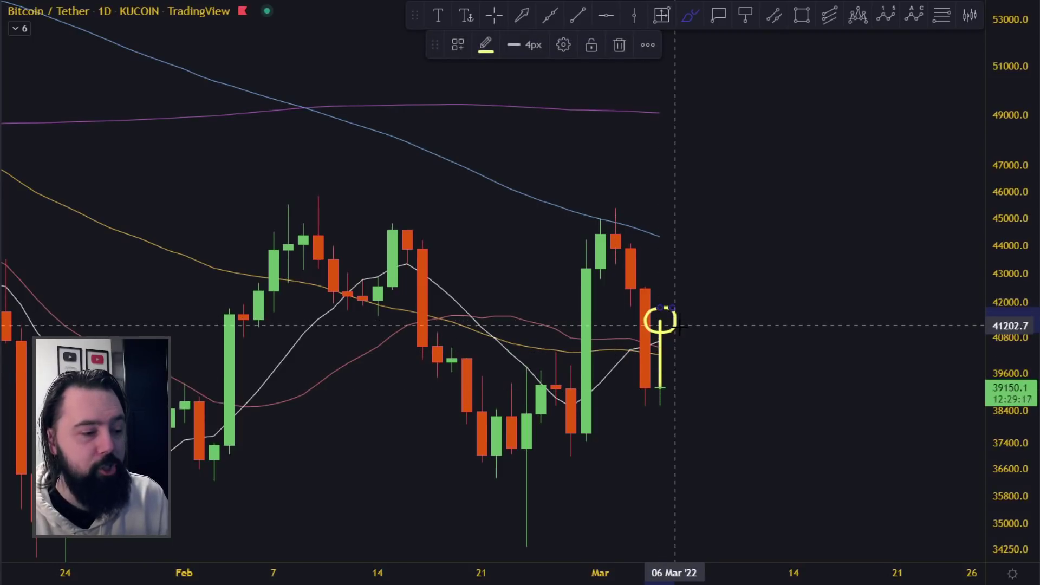
pyautogui.moveTo(659, 387); pyautogui.dragTo(660, 360)
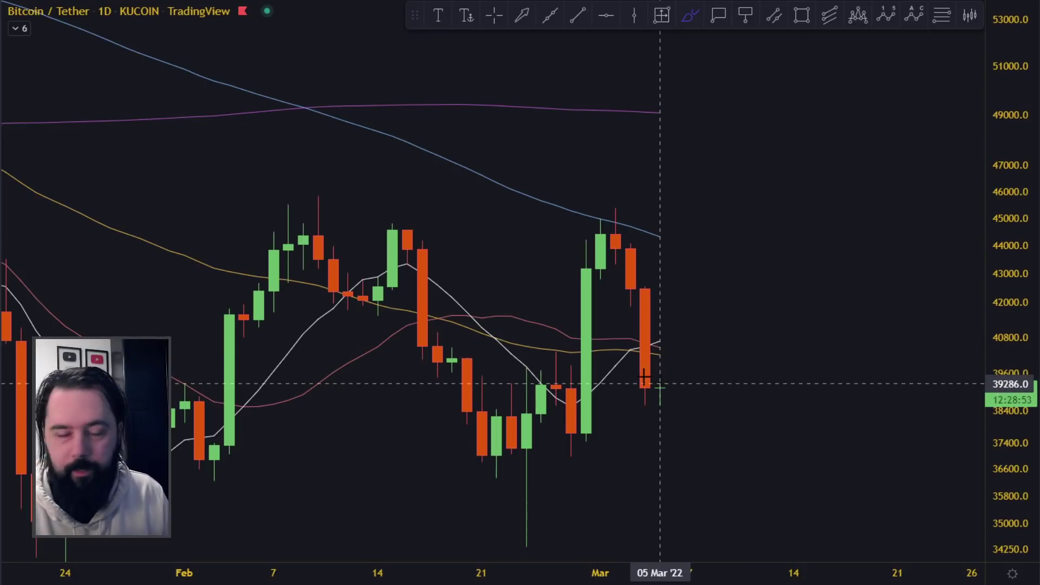
# - Try zigzag Brush strokes beside the latest candle just below the moving averages, undoing each one
pyautogui.moveTo(659, 388)
pyautogui.mouseDown()
pyautogui.moveTo(660, 358)
pyautogui.moveTo(719, 392)
pyautogui.mouseUp()
pyautogui.scroll(-5, 724, 395)
pyautogui.moveTo(990, 304); pyautogui.dragTo(988, 404)
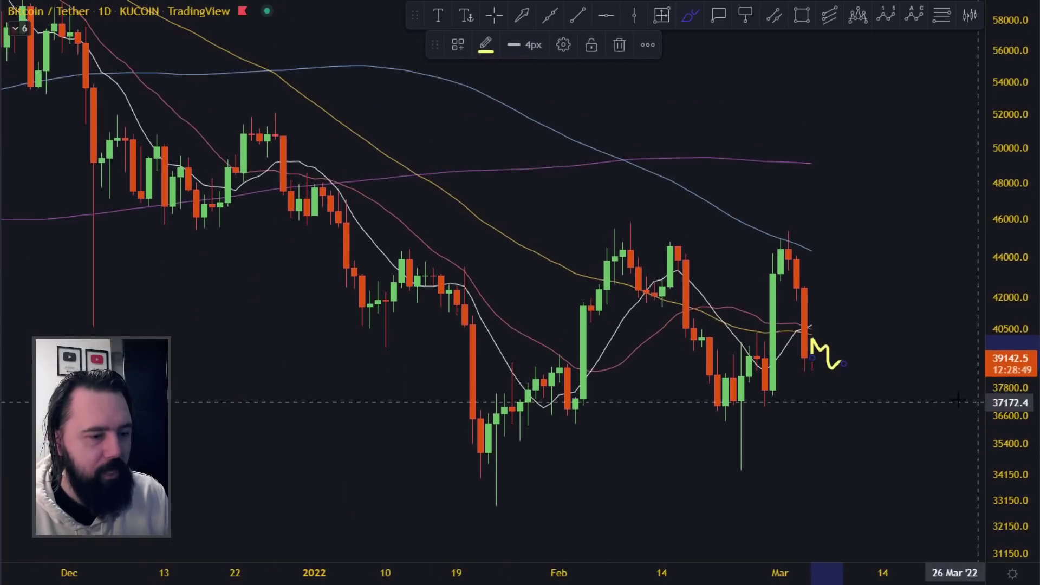
pyautogui.moveTo(810, 357); pyautogui.dragTo(866, 360)
pyautogui.hotkey('ctrl', 'z')
pyautogui.hotkey('ctrl', 'z')
pyautogui.hotkey('ctrl', 'z')
pyautogui.moveTo(821, 331); pyautogui.dragTo(810, 364)
pyautogui.hotkey('ctrl', 'z')
# - Draw a rising support trend line from the late January low under the February lows, extending it to about 21 March
pyautogui.moveTo(998, 263); pyautogui.dragTo(998, 379)
pyautogui.click(578, 15)
pyautogui.click(481, 476)
pyautogui.click(933, 357)
pyautogui.moveTo(933, 357); pyautogui.dragTo(770, 412)
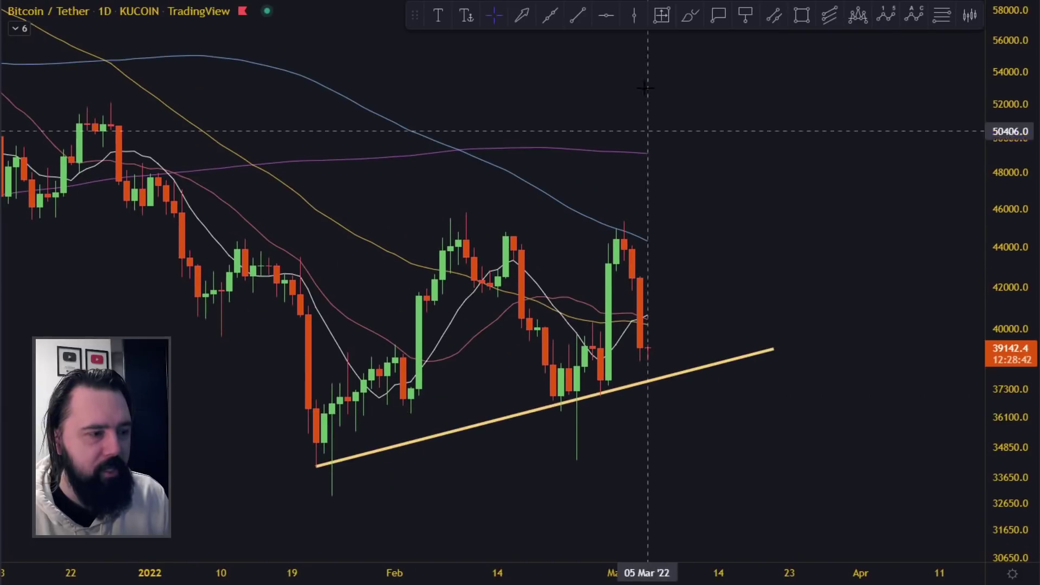
# - Sketch a Brush arrow from the converging moving averages towards mid-March, and try strokes along the support line, undoing those
pyautogui.click(694, 20)
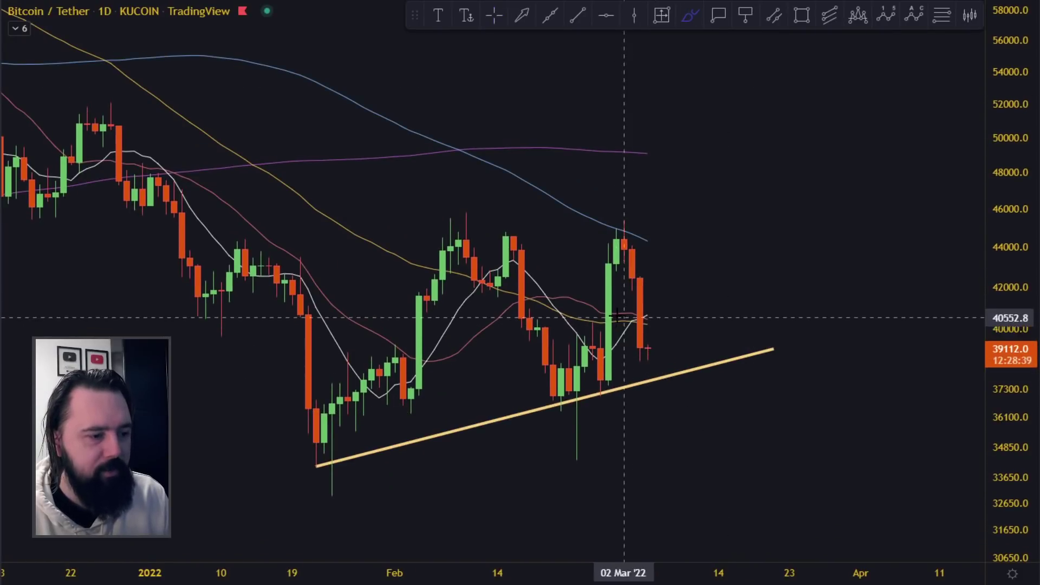
pyautogui.moveTo(620, 316)
pyautogui.mouseDown()
pyautogui.moveTo(749, 333)
pyautogui.moveTo(716, 339)
pyautogui.mouseUp()
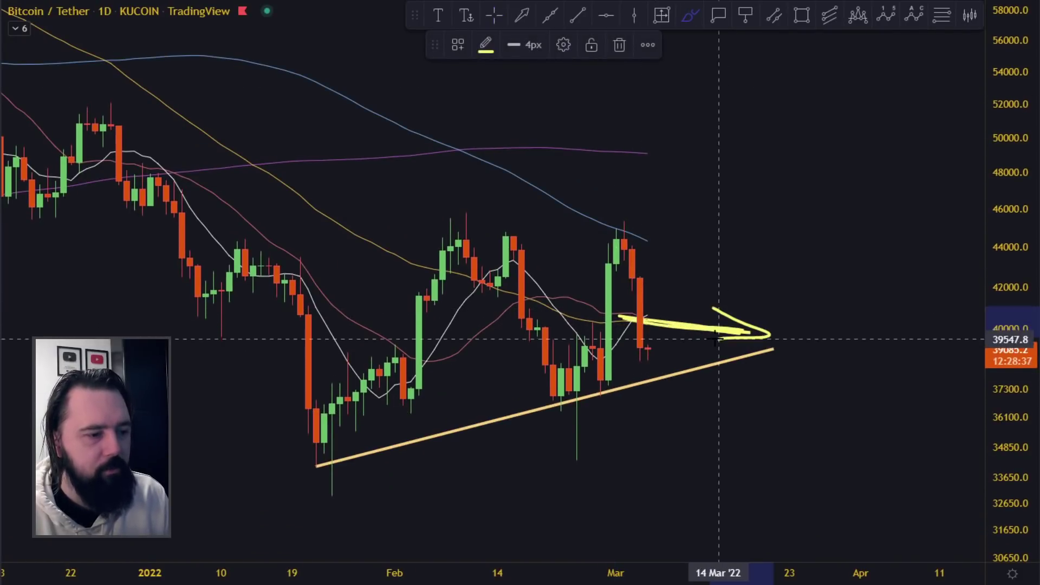
pyautogui.moveTo(561, 401); pyautogui.dragTo(734, 347)
pyautogui.hotkey('ctrl', 'z')
pyautogui.moveTo(599, 395)
pyautogui.mouseDown()
pyautogui.moveTo(754, 345)
pyautogui.moveTo(758, 386)
pyautogui.mouseUp()
pyautogui.hotkey('ctrl', 'z')
pyautogui.hotkey('ctrl', 'z')
# - Circle the squeeze between the moving averages and support, and sketch a zigzag inside it with circled upward and downward exits
pyautogui.moveTo(606, 317)
pyautogui.mouseDown()
pyautogui.moveTo(752, 338)
pyautogui.moveTo(688, 319)
pyautogui.moveTo(655, 378)
pyautogui.moveTo(726, 297)
pyautogui.mouseUp()
pyautogui.hotkey('ctrl', 'z')
pyautogui.moveTo(705, 350); pyautogui.dragTo(728, 382)
pyautogui.moveTo(747, 275)
pyautogui.mouseDown()
pyautogui.moveTo(745, 309)
pyautogui.moveTo(694, 356)
pyautogui.moveTo(722, 312)
pyautogui.mouseUp()
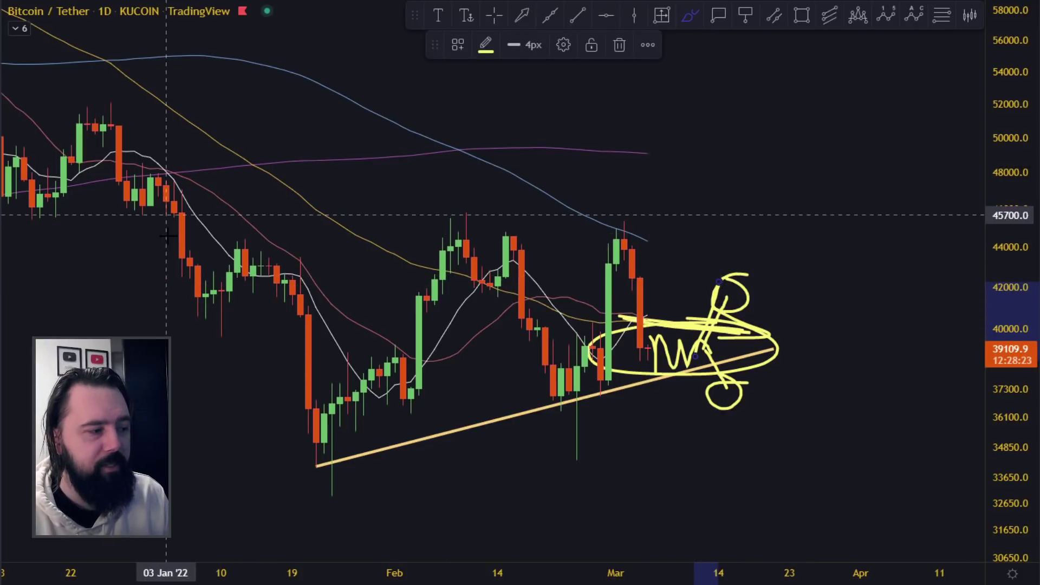
# - Try a horizontal resistance stroke near 44000 and a circled breakout path above it, undoing them along with the upper exit's circle
pyautogui.moveTo(160, 246)
pyautogui.mouseDown()
pyautogui.moveTo(613, 248)
pyautogui.moveTo(892, 227)
pyautogui.mouseUp()
pyautogui.moveTo(720, 312)
pyautogui.mouseDown()
pyautogui.moveTo(811, 195)
pyautogui.moveTo(779, 209)
pyautogui.moveTo(802, 161)
pyautogui.mouseUp()
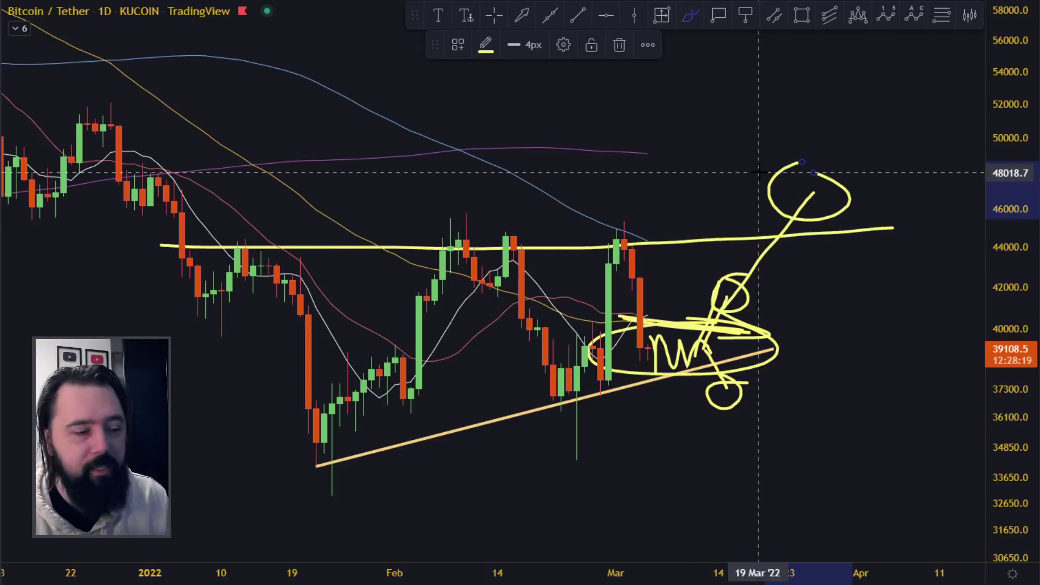
pyautogui.hotkey('ctrl', 'z')
pyautogui.hotkey('ctrl', 'z')
pyautogui.hotkey('ctrl', 'z')
pyautogui.hotkey('ctrl', 'z')
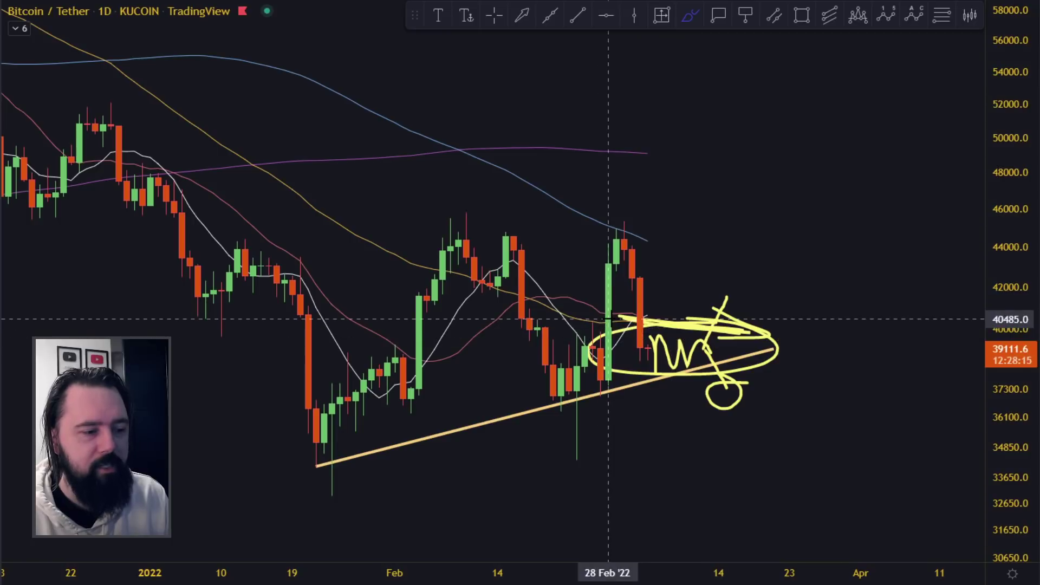
# - Retrace the Brush arrow along the moving averages and mark the circled downward exit below the support line again
pyautogui.moveTo(611, 319); pyautogui.dragTo(743, 331)
pyautogui.moveTo(734, 384); pyautogui.dragTo(711, 379)
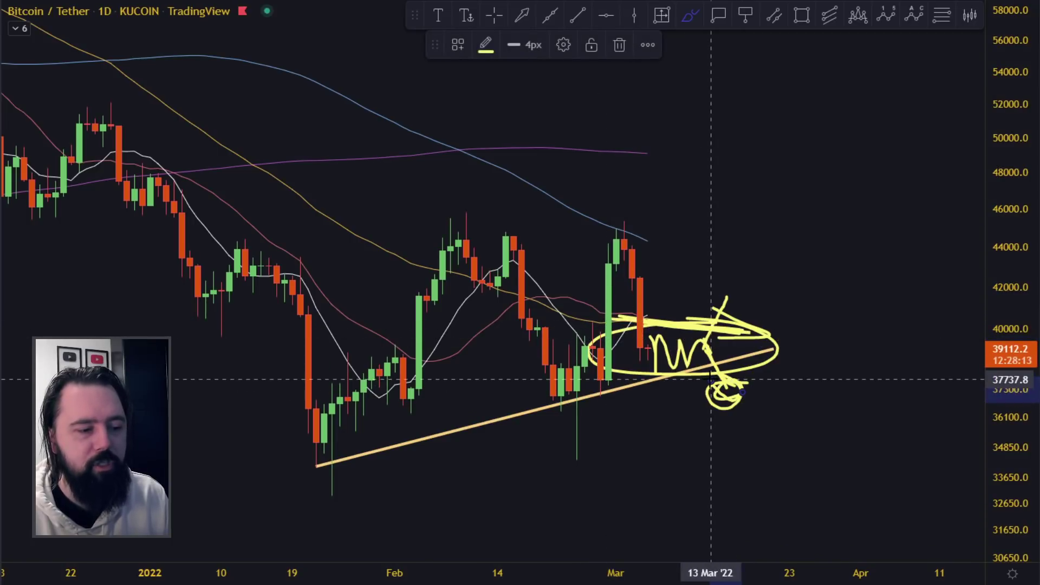
# - Undo the Brush annotations around the squeeze, including the ellipse, zigzag, exit marks and moving-average strokes
pyautogui.hotkey('ctrl', 'z')
pyautogui.hotkey('ctrl', 'z')
pyautogui.hotkey('ctrl', 'z')
pyautogui.hotkey('ctrl', 'z')
pyautogui.hotkey('ctrl', 'z')
pyautogui.hotkey('ctrl', 'z')
# - Draw a near-horizontal resistance trend line from 24 Dec '21 across the 2022 highs to late April, and extend the support line to 06 May '22
pyautogui.scroll(-5, 732, 349)
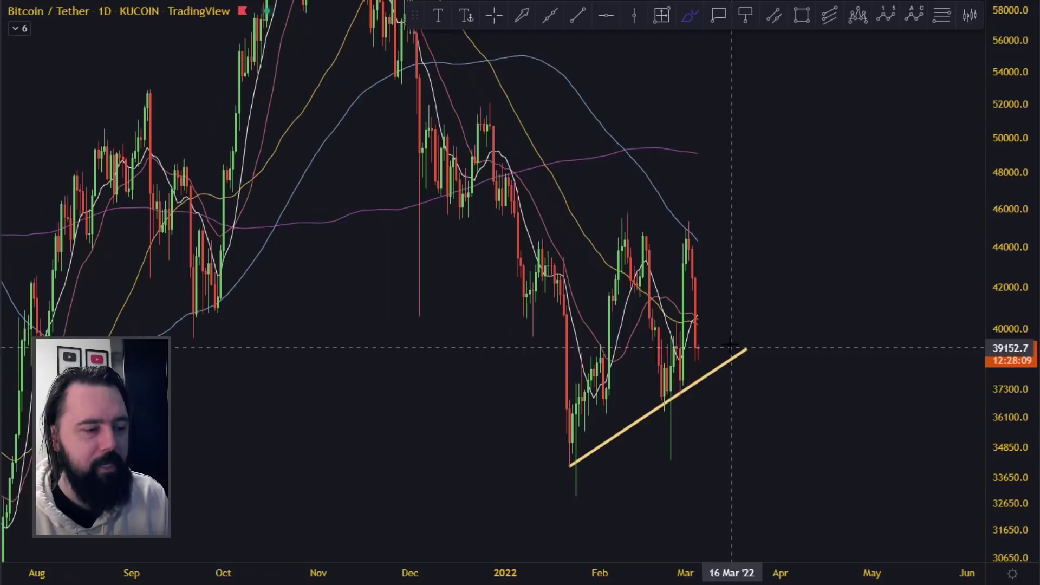
pyautogui.hotkey('alt', 't')
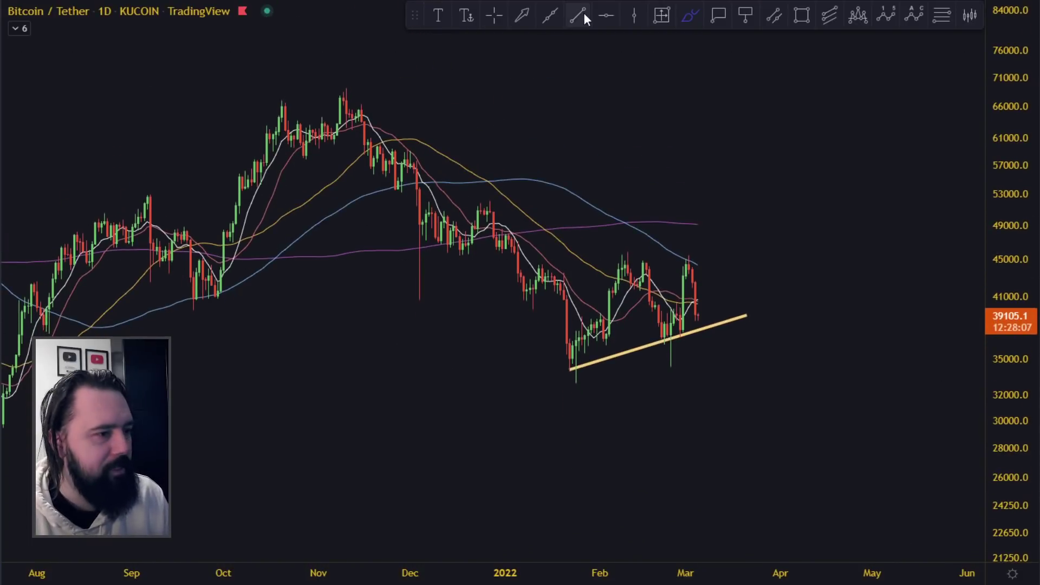
pyautogui.click(481, 265)
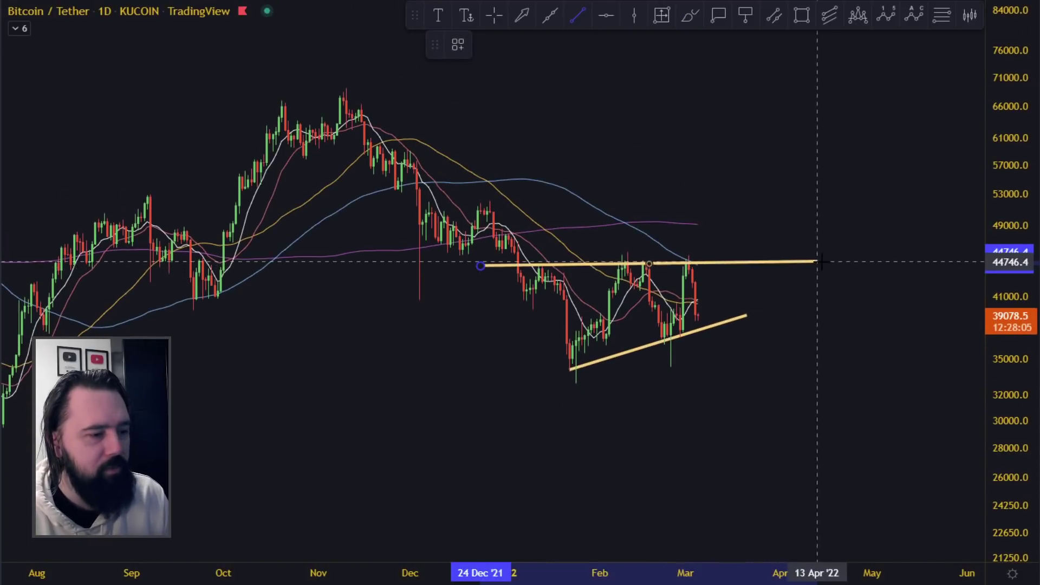
pyautogui.click(851, 261)
pyautogui.moveTo(748, 314); pyautogui.dragTo(888, 272)
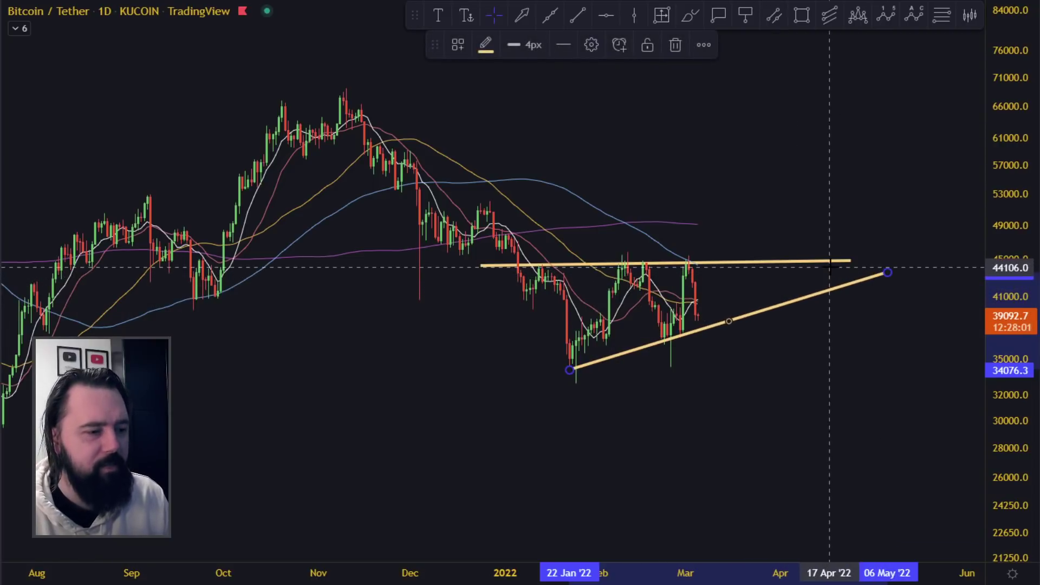
# - Shift the resistance trend line to start at 05 Jan '22 and end in early May 2022, above the support line's end
pyautogui.scroll(3, 829, 265)
pyautogui.scroll(-6, 818, 266)
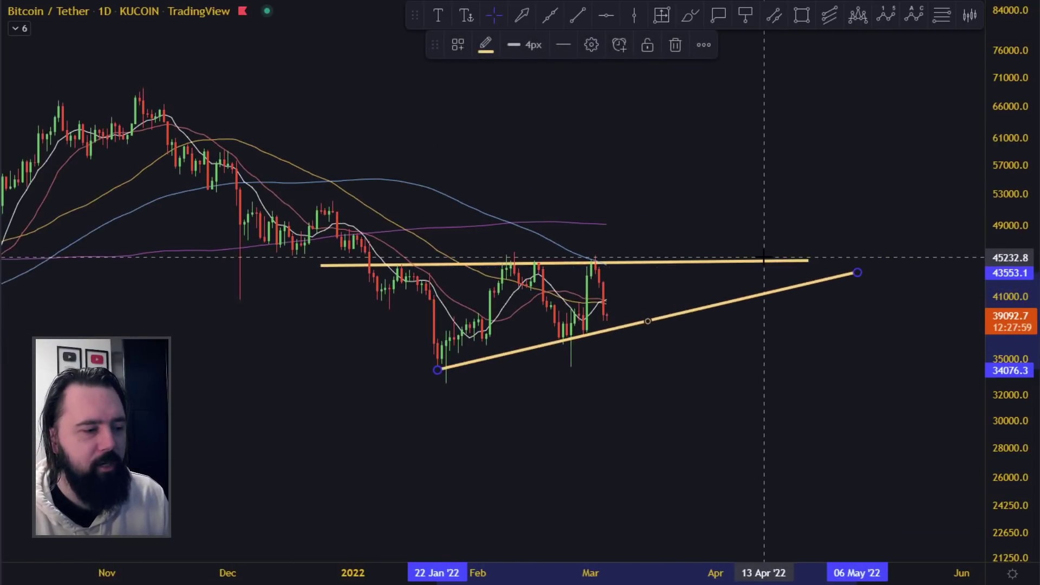
pyautogui.scroll(1, 807, 271)
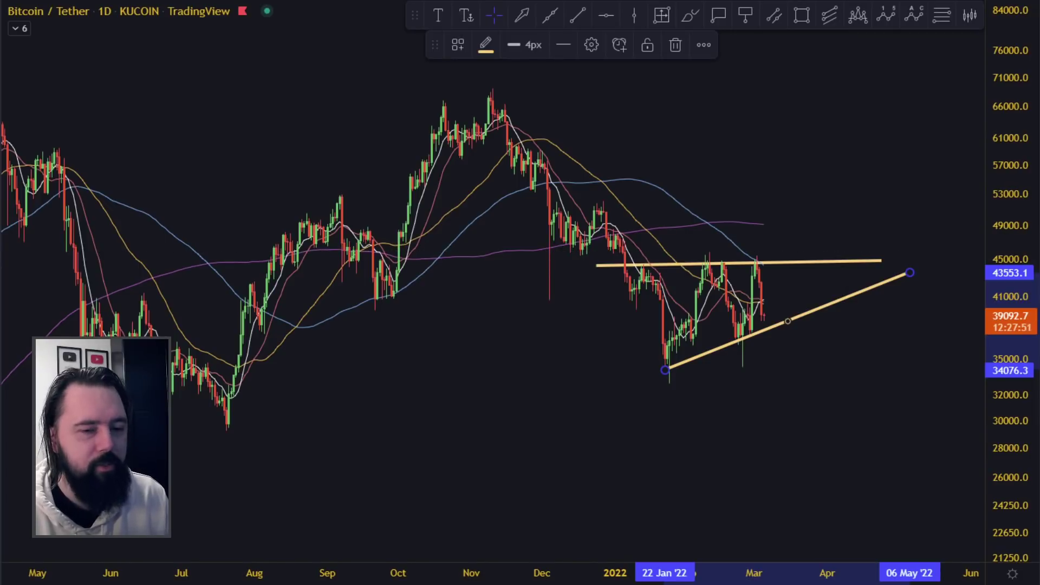
pyautogui.scroll(2, 678, 331)
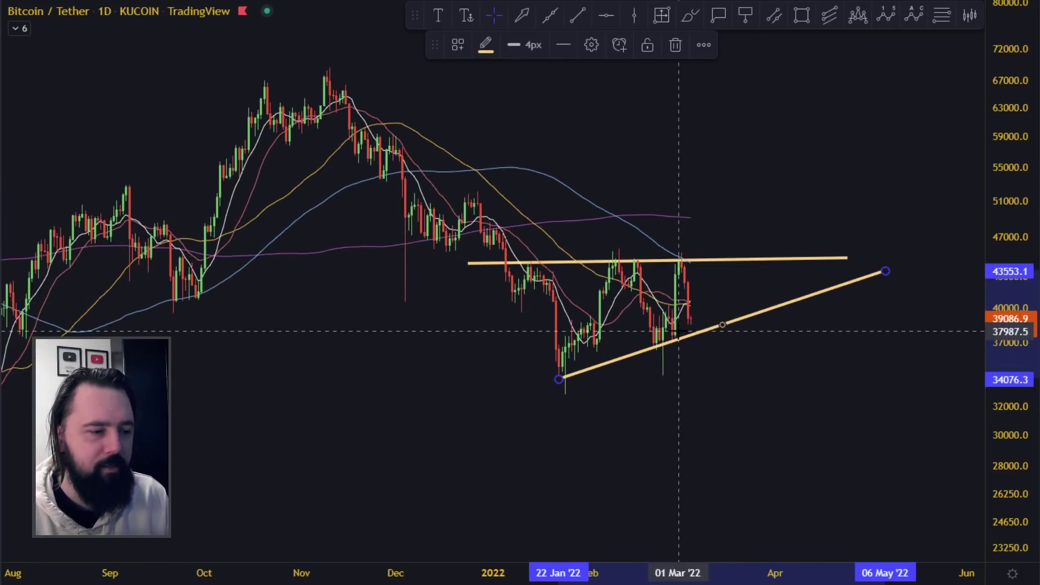
pyautogui.scroll(2, 678, 330)
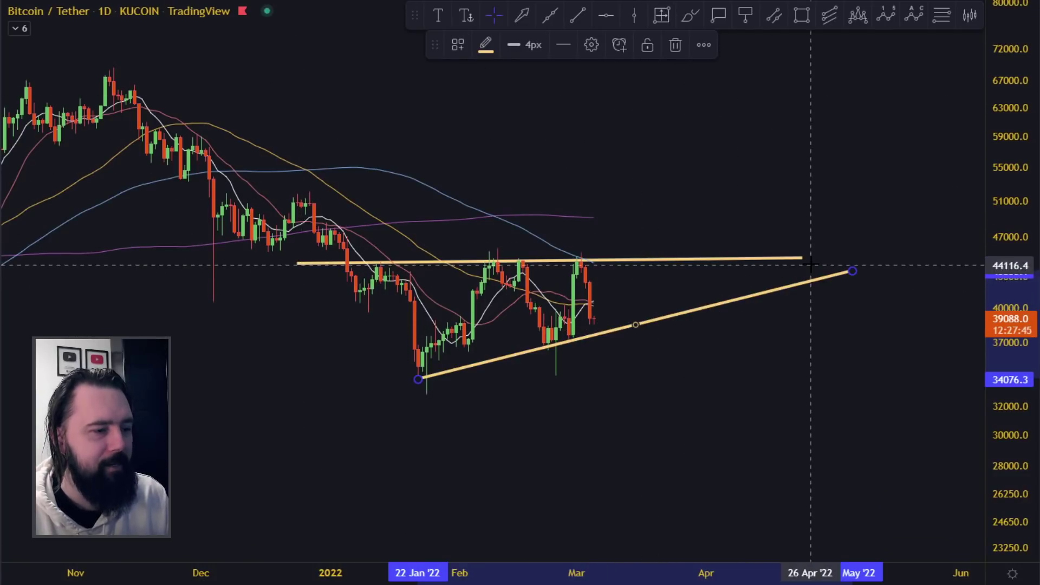
pyautogui.moveTo(801, 259); pyautogui.dragTo(847, 261)
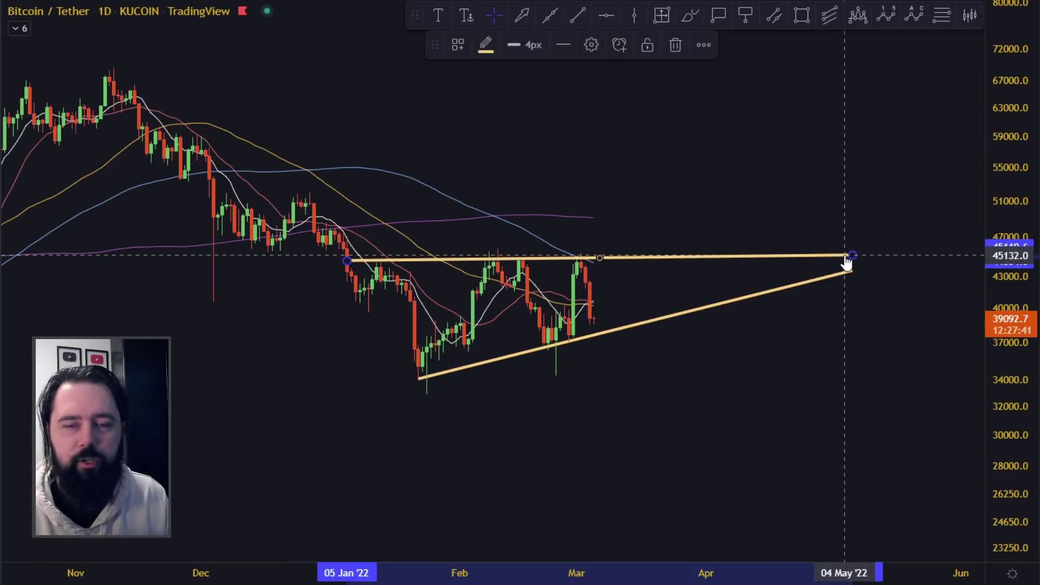
# - Sketch a Brush V from the latest candle below the support line, with a loop around the return to support
pyautogui.click(689, 15)
pyautogui.moveTo(599, 312); pyautogui.dragTo(604, 346)
pyautogui.hotkey('ctrl', 'z')
pyautogui.moveTo(588, 310)
pyautogui.mouseDown()
pyautogui.moveTo(593, 364)
pyautogui.moveTo(607, 340)
pyautogui.moveTo(599, 382)
pyautogui.moveTo(610, 335)
pyautogui.moveTo(630, 342)
pyautogui.mouseUp()
pyautogui.hotkey('ctrl', 'z')
pyautogui.hotkey('ctrl', 'z')
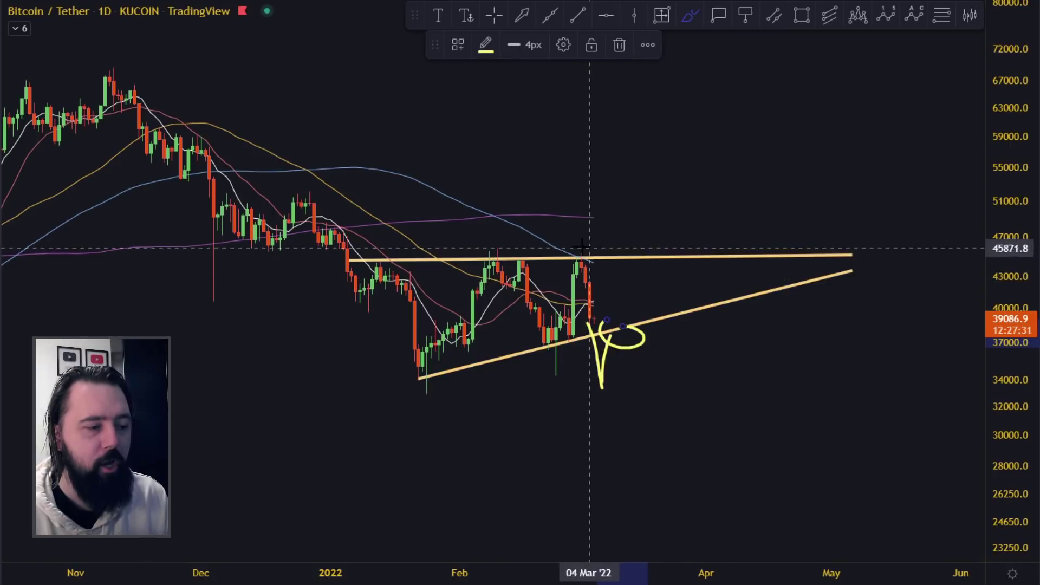
# - Circle the early March high at resistance and sketch a Brush breakout path from it up to a circled target near 51000
pyautogui.moveTo(575, 251); pyautogui.dragTo(573, 251)
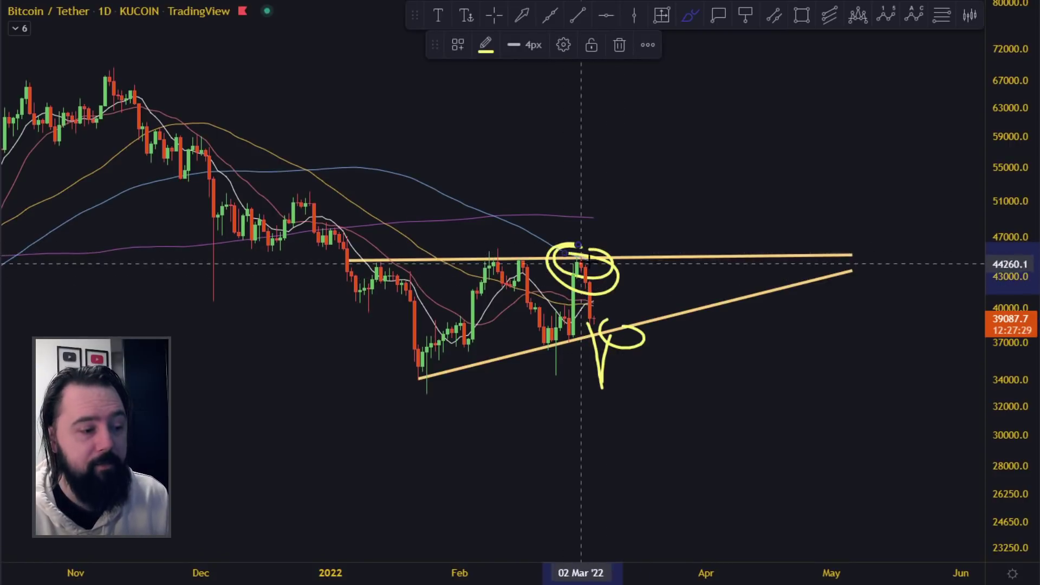
pyautogui.hotkey('ctrl', 'z')
pyautogui.moveTo(591, 243)
pyautogui.mouseDown()
pyautogui.moveTo(577, 241)
pyautogui.moveTo(600, 267)
pyautogui.moveTo(590, 256)
pyautogui.mouseUp()
pyautogui.hotkey('ctrl', 'z')
pyautogui.moveTo(588, 269)
pyautogui.mouseDown()
pyautogui.moveTo(643, 199)
pyautogui.moveTo(642, 183)
pyautogui.mouseUp()
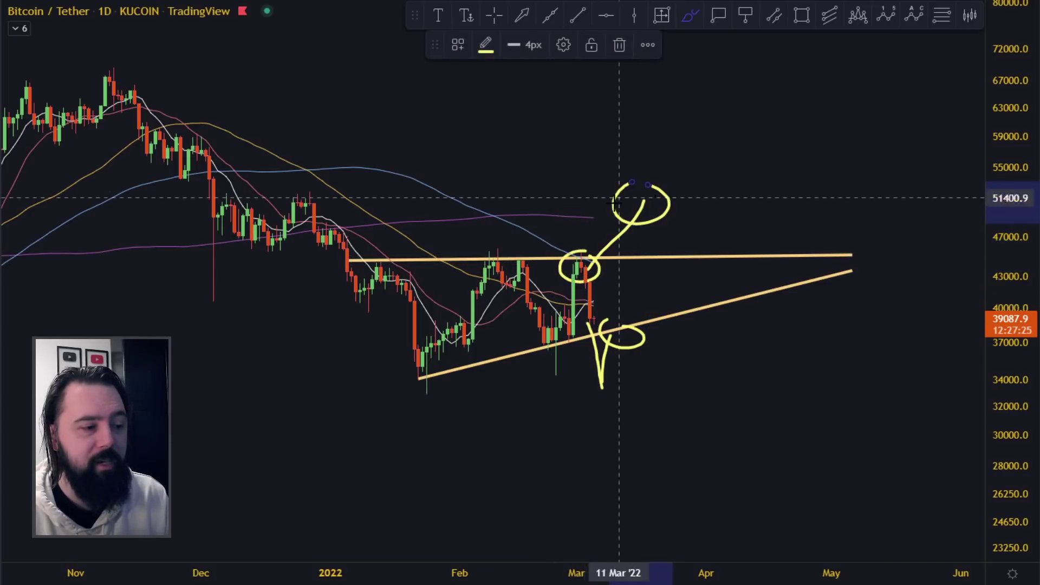
# - Undo the circled breakout and breakdown sketches, along with a stroke tried near the support line
pyautogui.hotkey('ctrl', 'z')
pyautogui.hotkey('ctrl', 'z')
pyautogui.moveTo(606, 308)
pyautogui.mouseDown()
pyautogui.moveTo(622, 327)
pyautogui.moveTo(584, 306)
pyautogui.moveTo(596, 336)
pyautogui.moveTo(611, 325)
pyautogui.moveTo(619, 356)
pyautogui.moveTo(657, 324)
pyautogui.mouseUp()
pyautogui.hotkey('ctrl', 'z')
pyautogui.hotkey('ctrl', 'z')
# - Highlight the support line through mid-March with the Brush, and try a resistance highlight and a circled retest after a dip, removing both
pyautogui.moveTo(567, 258); pyautogui.dragTo(656, 256)
pyautogui.moveTo(594, 313)
pyautogui.mouseDown()
pyautogui.moveTo(617, 382)
pyautogui.moveTo(644, 313)
pyautogui.moveTo(611, 336)
pyautogui.moveTo(653, 342)
pyautogui.mouseUp()
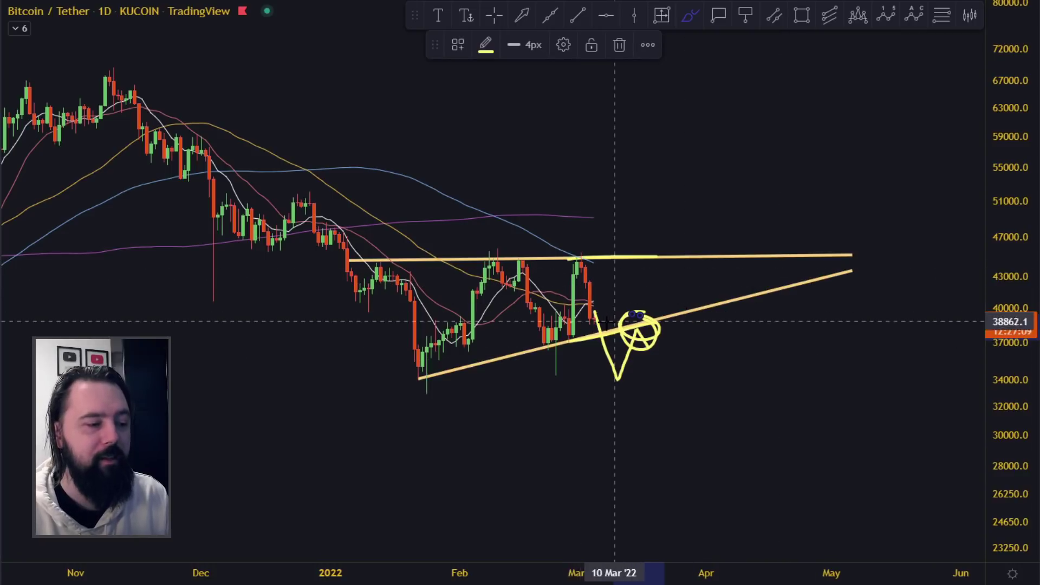
pyautogui.press('Delete')
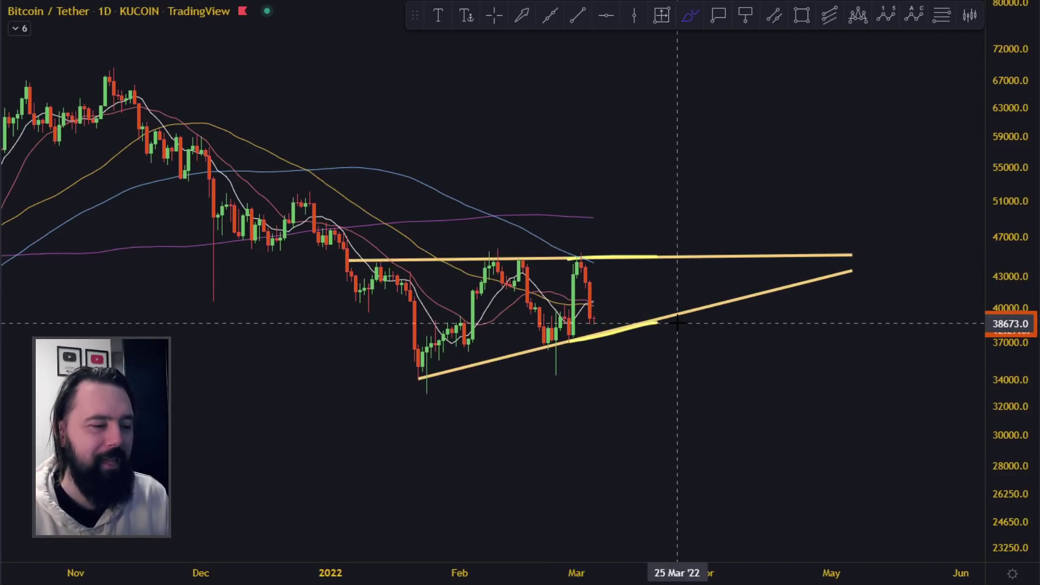
pyautogui.moveTo(673, 283); pyautogui.dragTo(566, 216)
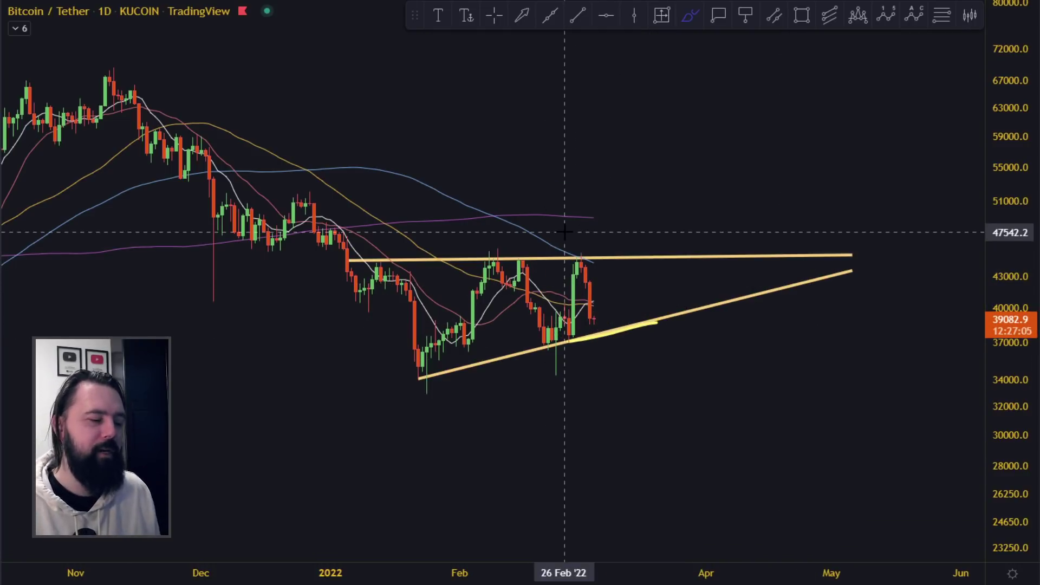